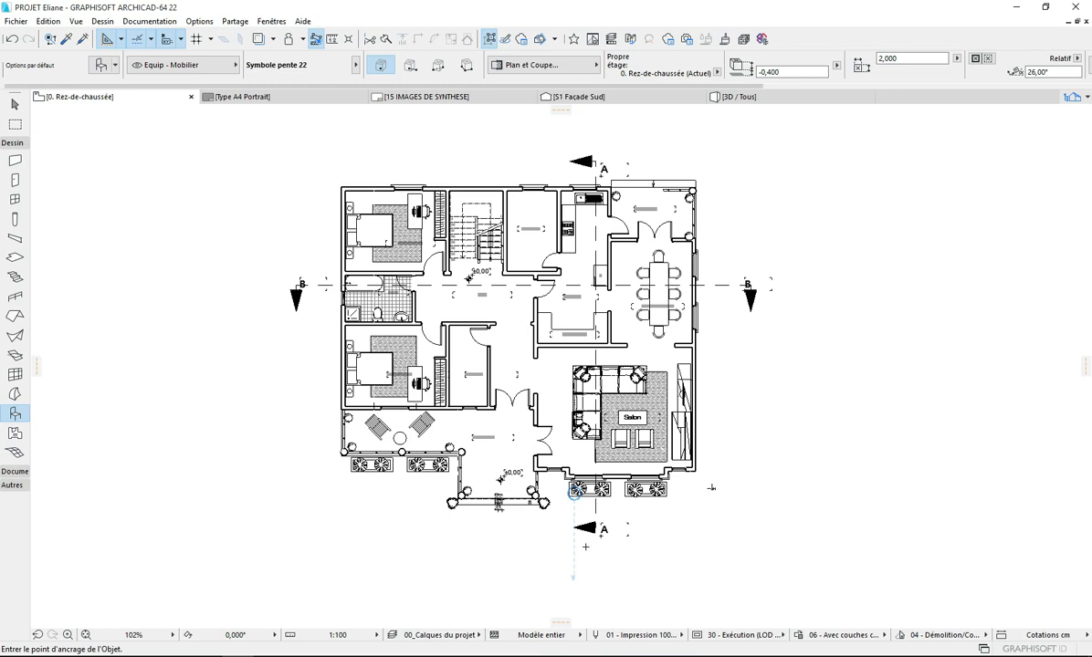
Step: Browse the BAR, Cuisine, salon and SDB folders of the new biblio library in the default object settings, then close them unchanged
{"action": "left_click", "coordinate": [100, 65]}
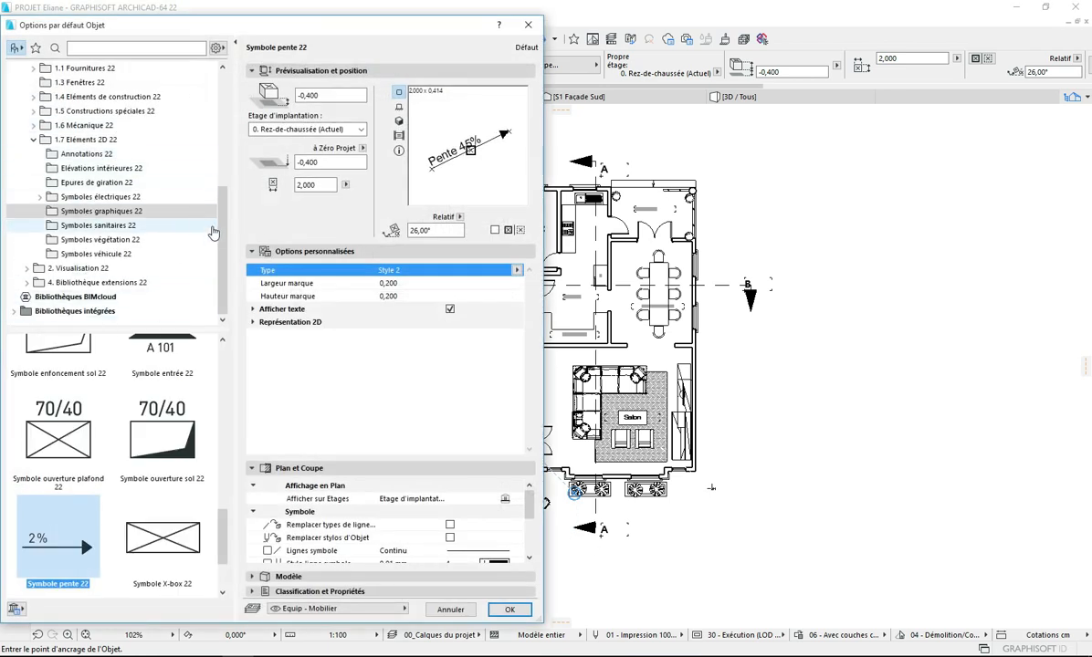
{"action": "left_click", "coordinate": [210, 237]}
{"action": "scroll", "coordinate": [215, 219], "scroll_direction": "up", "scroll_amount": 5}
{"action": "left_click", "coordinate": [60, 183]}
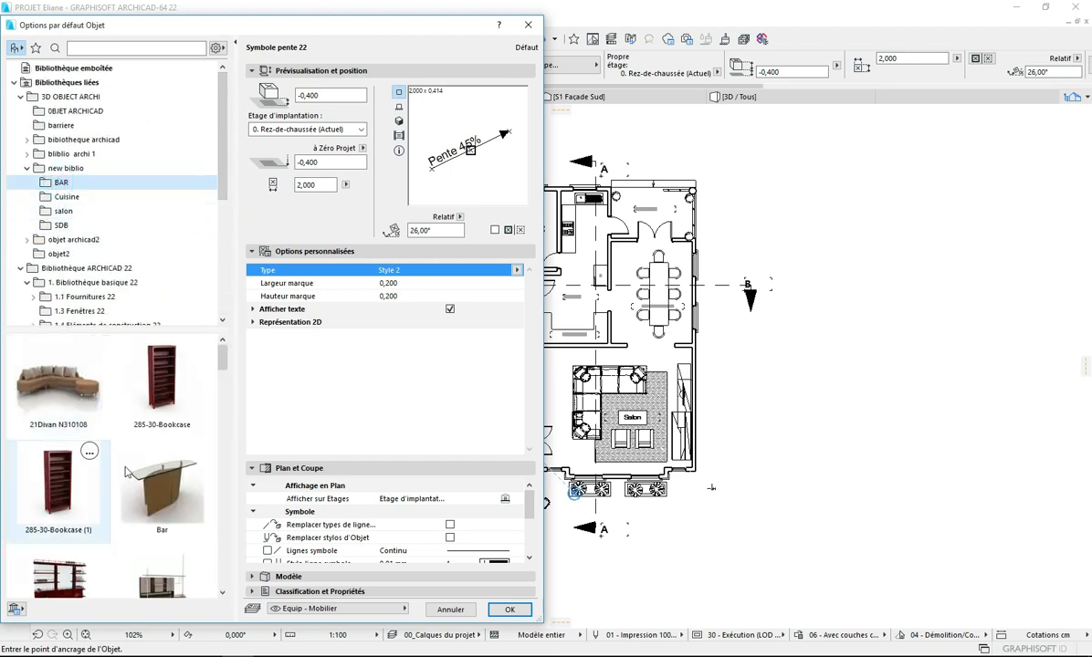
{"action": "left_click_drag", "start_coordinate": [212, 347], "coordinate": [231, 386]}
{"action": "left_click", "coordinate": [77, 201]}
{"action": "left_click", "coordinate": [64, 211]}
{"action": "left_click", "coordinate": [62, 225]}
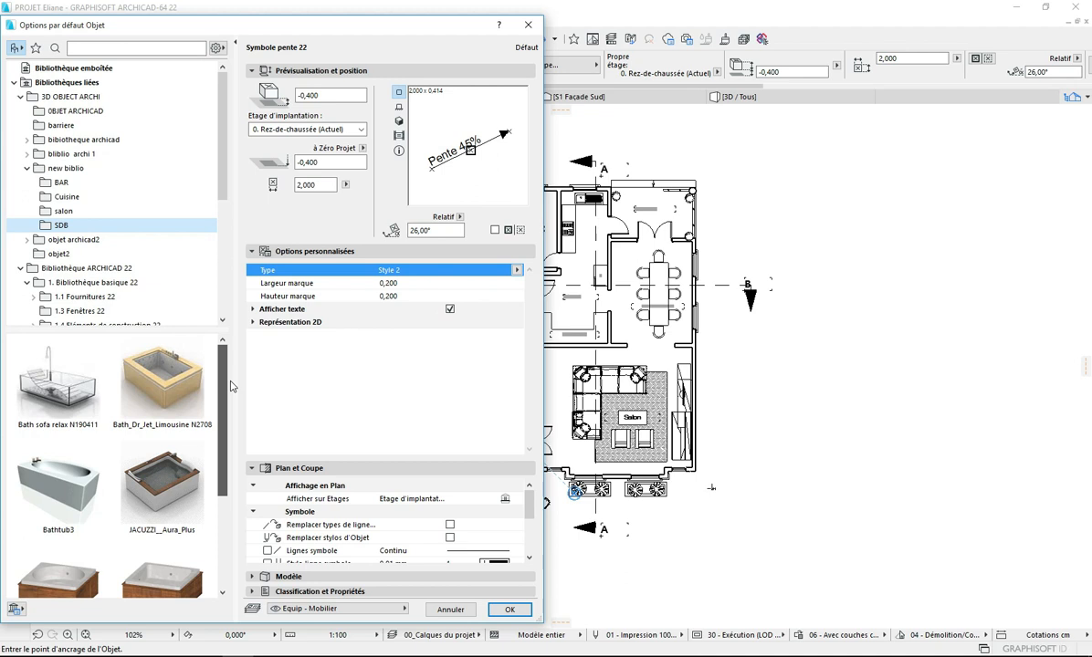
{"action": "mouse_move", "coordinate": [220, 392]}
{"action": "left_mouse_down"}
{"action": "mouse_move", "coordinate": [221, 404]}
{"action": "mouse_move", "coordinate": [234, 375]}
{"action": "left_mouse_up"}
{"action": "left_click", "coordinate": [62, 210]}
{"action": "left_click", "coordinate": [66, 196]}
{"action": "left_click", "coordinate": [61, 183]}
{"action": "mouse_move", "coordinate": [221, 347]}
{"action": "left_mouse_down"}
{"action": "mouse_move", "coordinate": [228, 479]}
{"action": "mouse_move", "coordinate": [243, 371]}
{"action": "mouse_move", "coordinate": [225, 356]}
{"action": "mouse_move", "coordinate": [230, 399]}
{"action": "mouse_move", "coordinate": [224, 357]}
{"action": "left_mouse_up"}
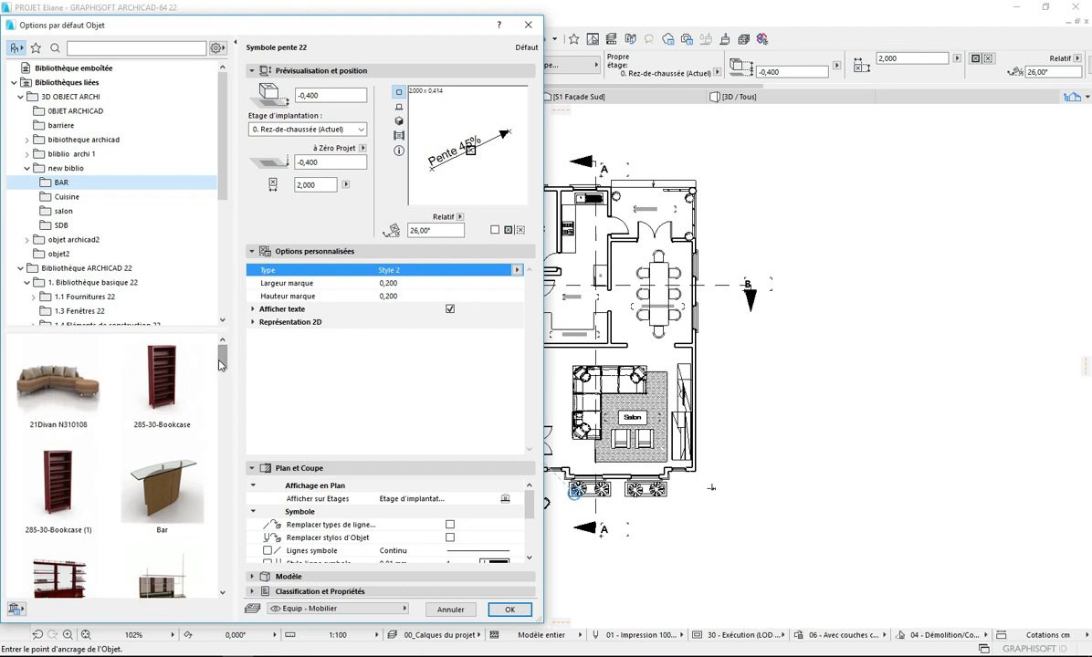
{"action": "mouse_move", "coordinate": [221, 351]}
{"action": "left_mouse_down"}
{"action": "mouse_move", "coordinate": [220, 537]}
{"action": "mouse_move", "coordinate": [224, 335]}
{"action": "left_mouse_up"}
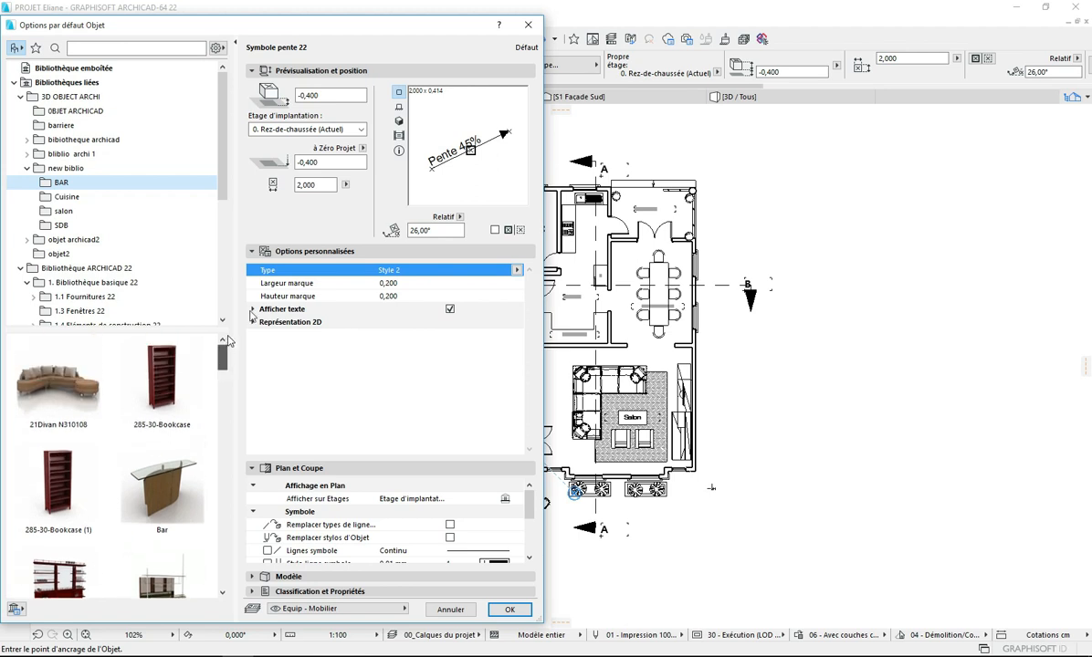
{"action": "left_click", "coordinate": [526, 24]}
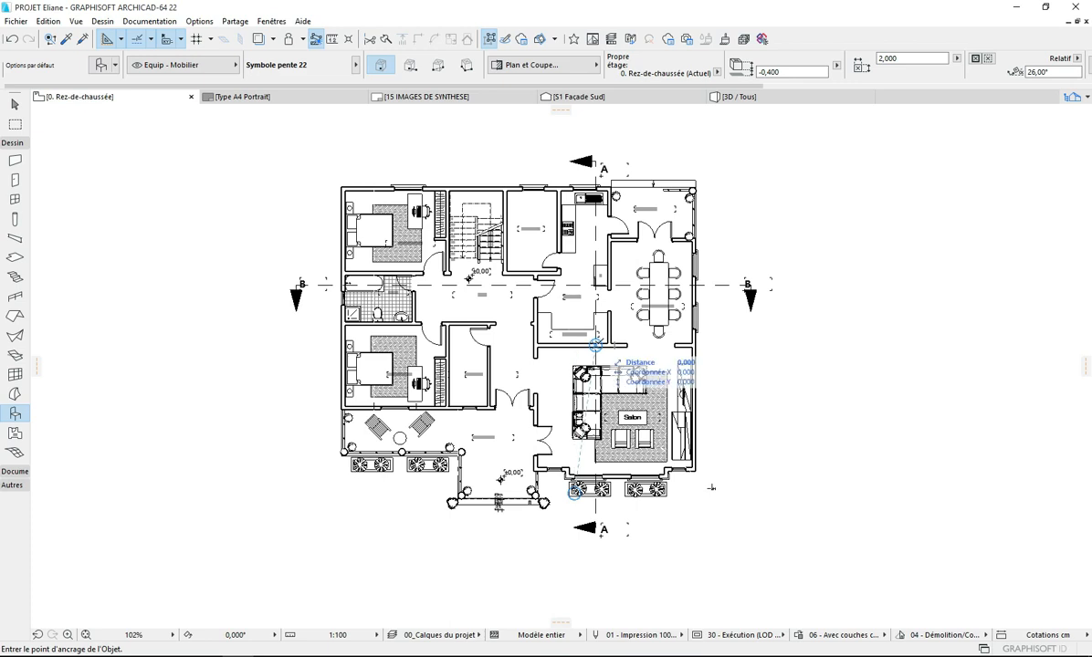
{"action": "scroll", "coordinate": [422, 438], "scroll_direction": "up", "scroll_amount": 2}
{"action": "scroll", "coordinate": [457, 374], "scroll_direction": "down", "scroll_amount": 6}
{"action": "scroll", "coordinate": [462, 365], "scroll_direction": "up", "scroll_amount": 2}
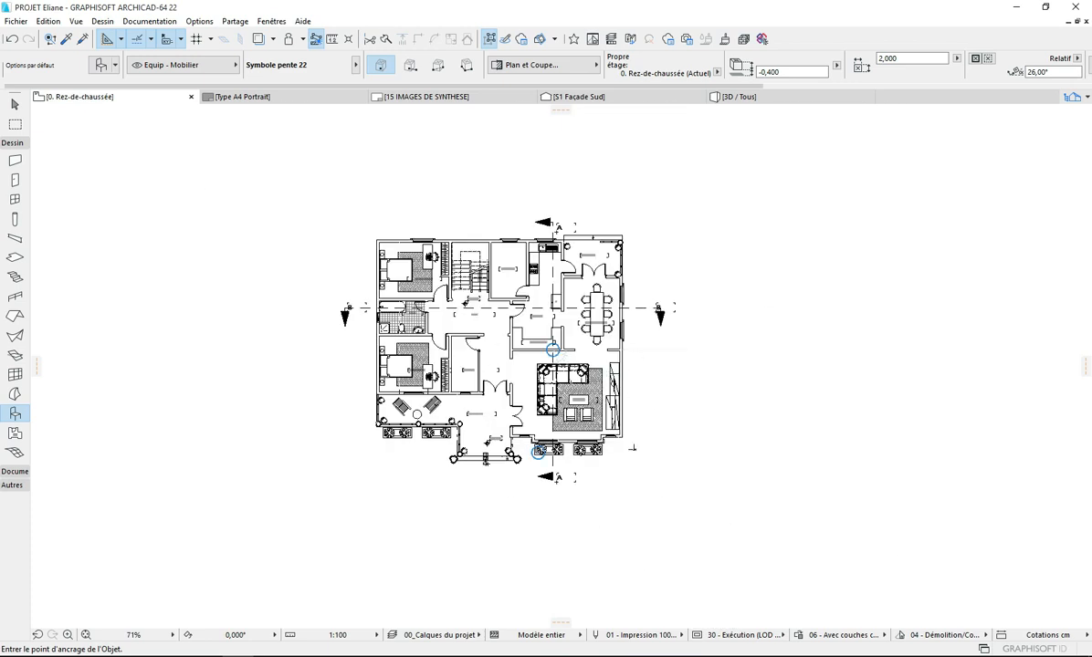
{"action": "scroll", "coordinate": [667, 379], "scroll_direction": "up", "scroll_amount": 2}
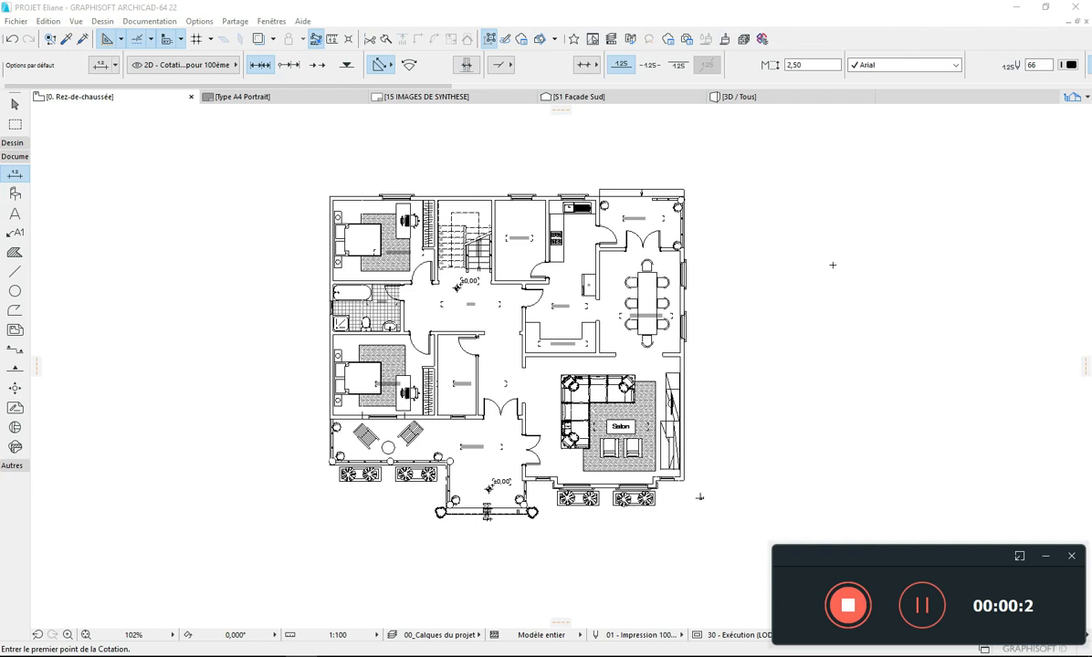
{"action": "scroll", "coordinate": [530, 362], "scroll_direction": "up", "scroll_amount": 3}
{"action": "scroll", "coordinate": [443, 356], "scroll_direction": "down", "scroll_amount": 2}
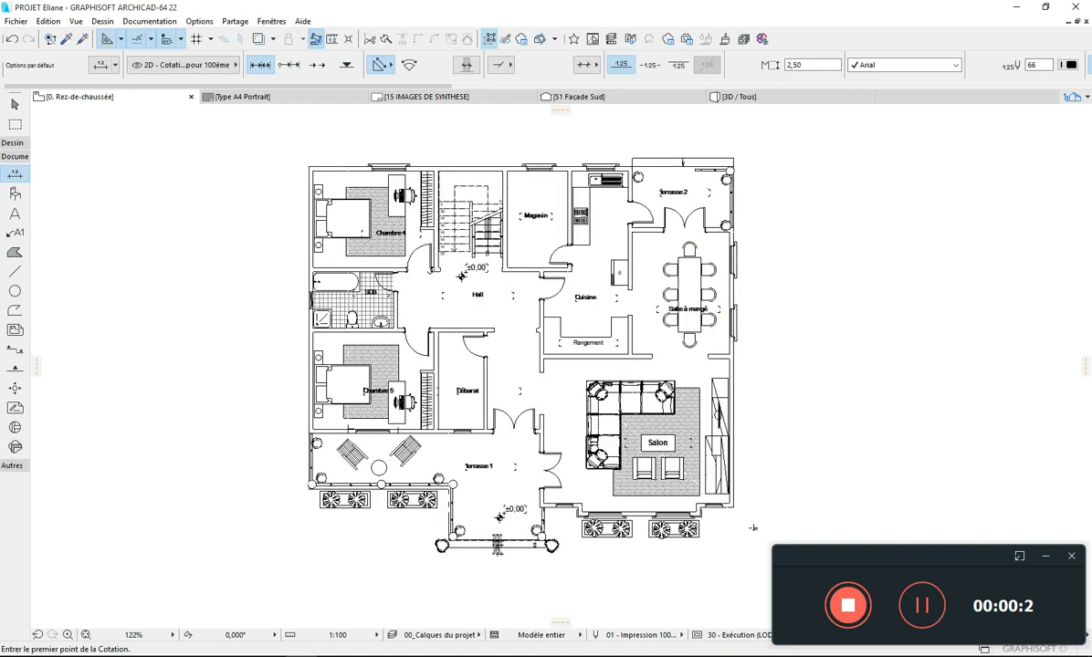
{"action": "scroll", "coordinate": [417, 277], "scroll_direction": "up", "scroll_amount": 3}
{"action": "scroll", "coordinate": [497, 274], "scroll_direction": "down", "scroll_amount": 2}
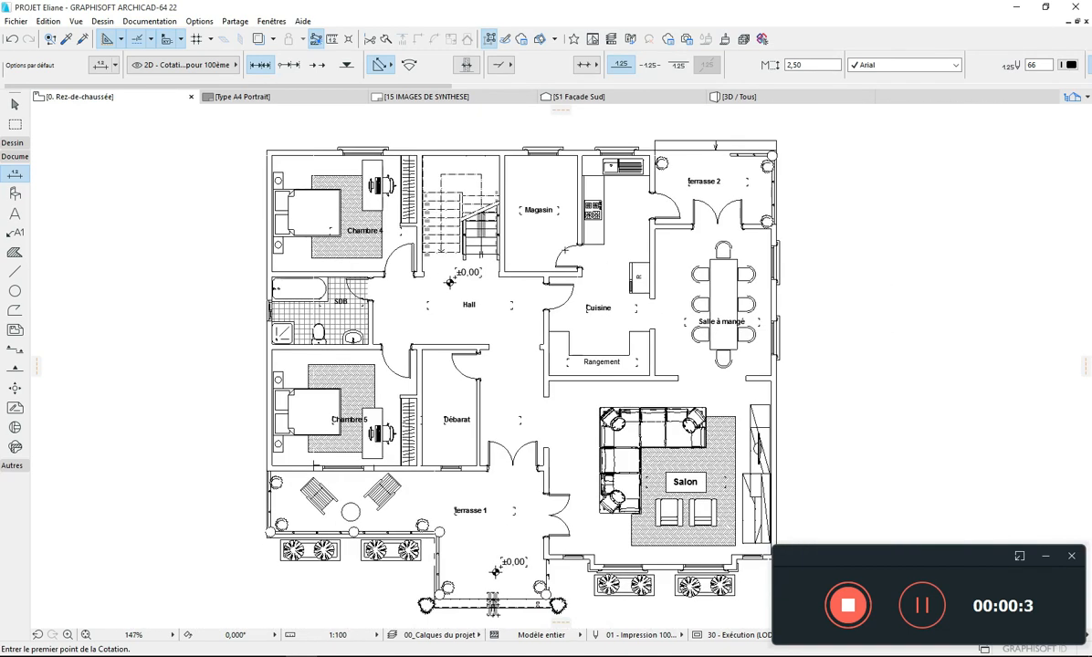
{"action": "scroll", "coordinate": [288, 291], "scroll_direction": "down", "scroll_amount": 2}
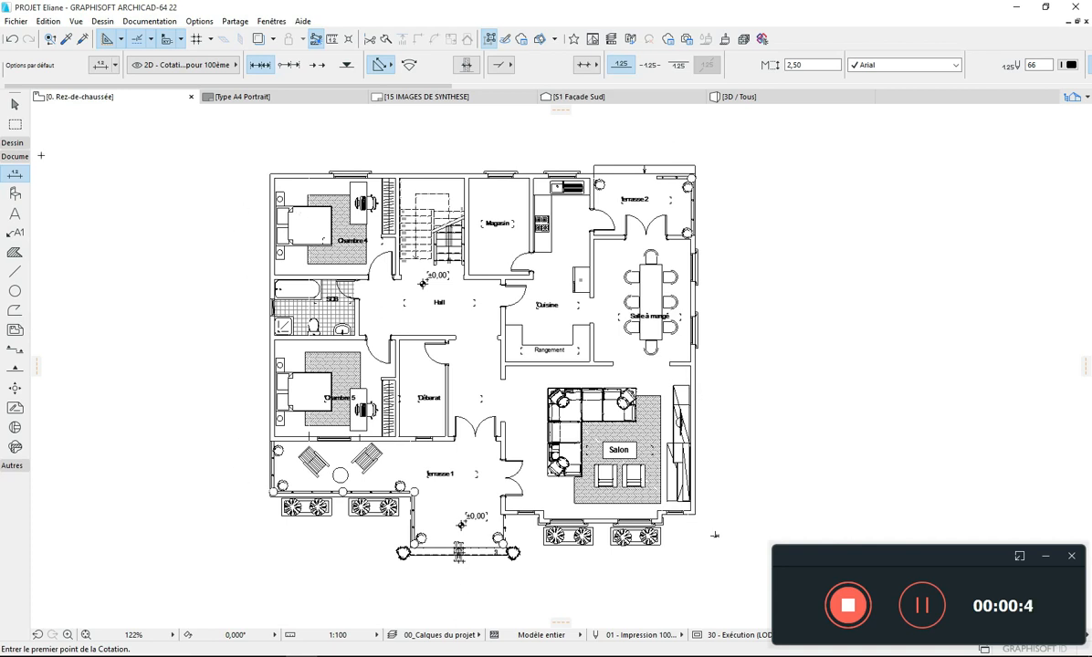
{"action": "left_click", "coordinate": [13, 142]}
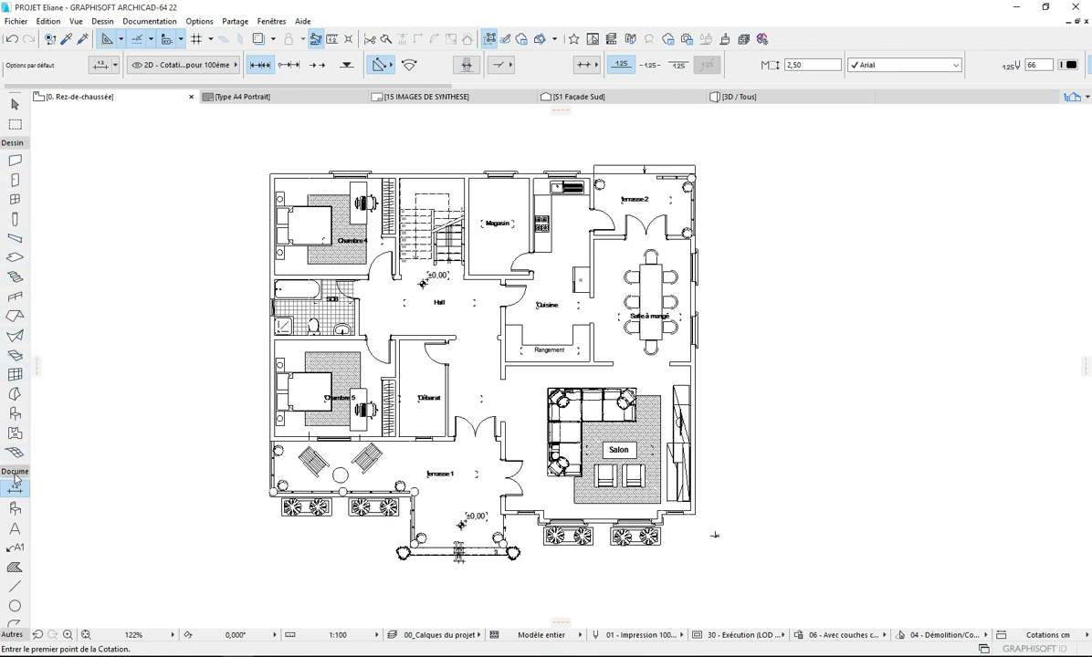
{"action": "left_click", "coordinate": [13, 144]}
{"action": "left_click", "coordinate": [13, 156]}
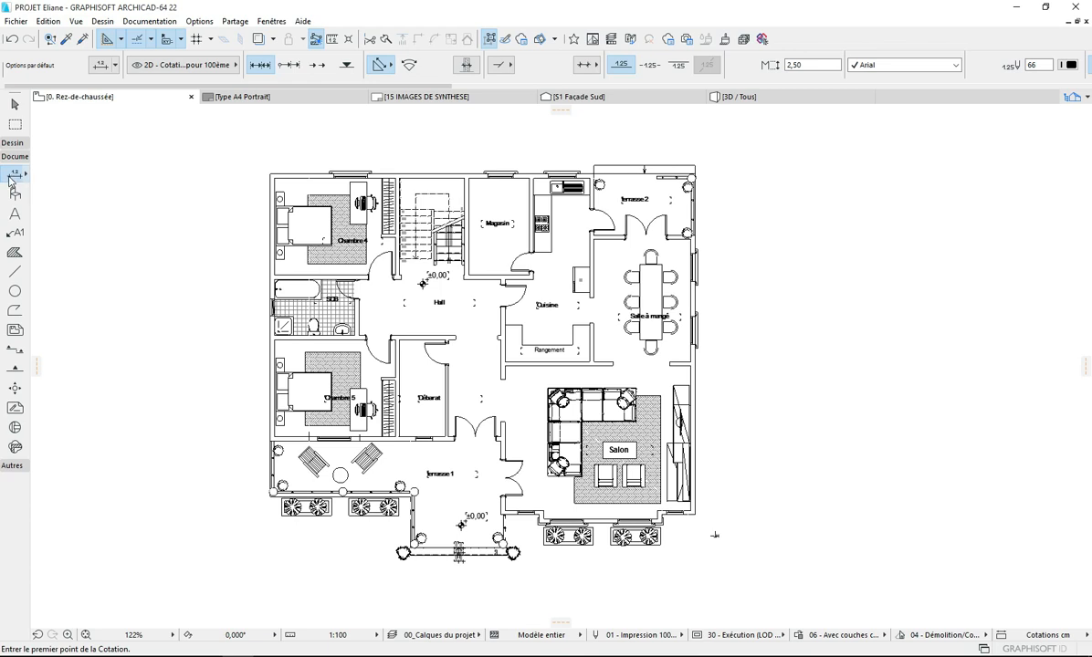
Step: Open the default dimension settings and set the marker type to the round dot
{"action": "left_click", "coordinate": [100, 65]}
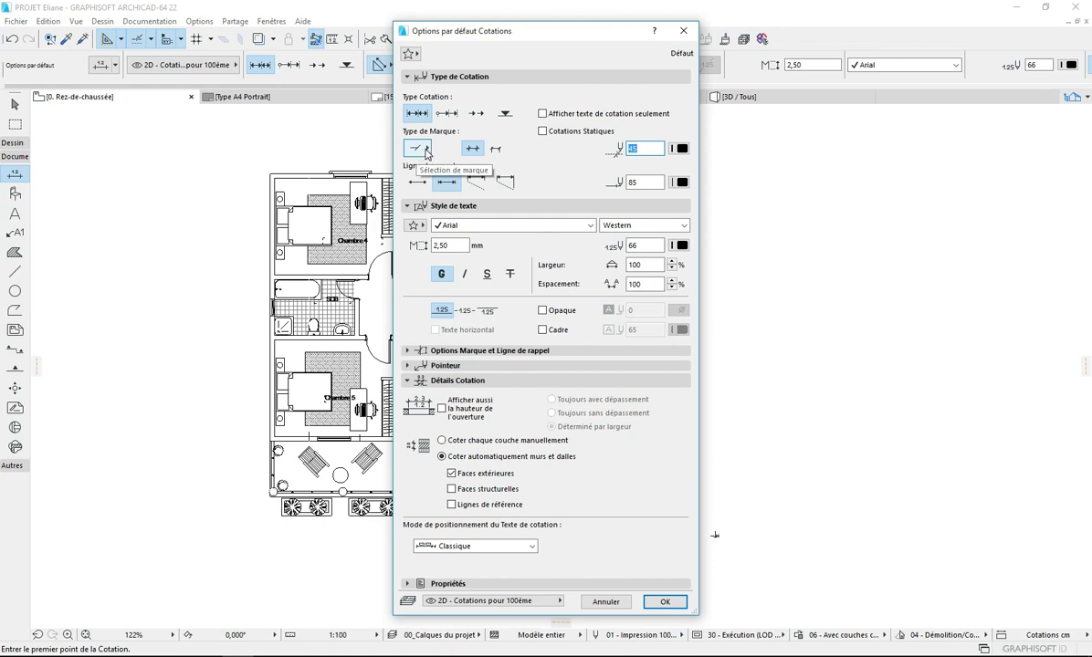
{"action": "left_click", "coordinate": [425, 151]}
{"action": "left_click", "coordinate": [491, 104]}
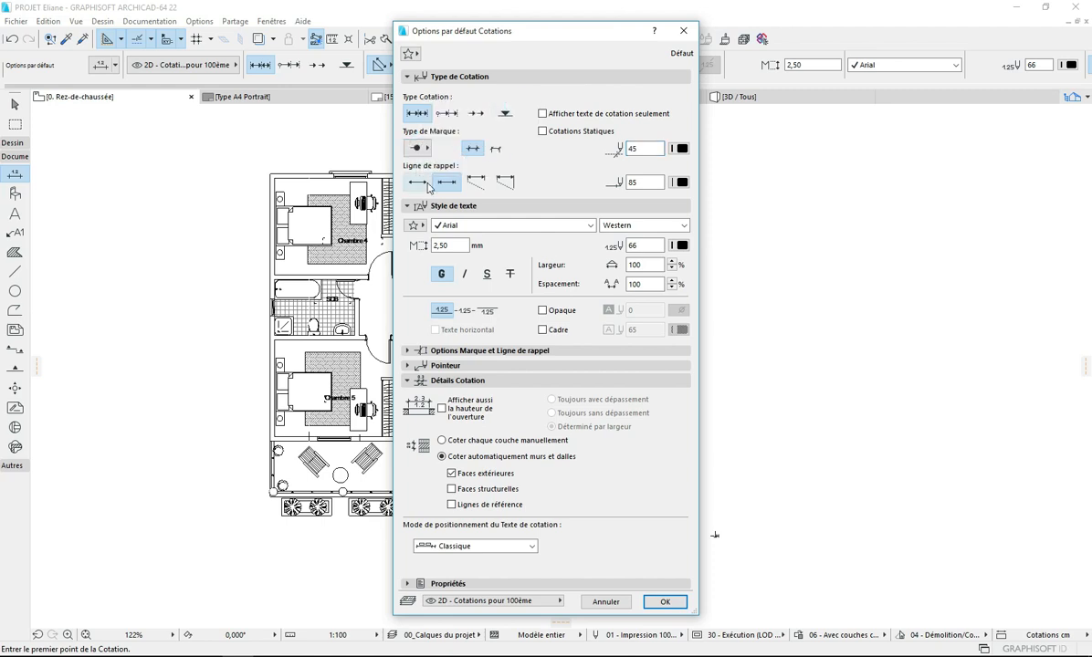
{"action": "left_click", "coordinate": [416, 148]}
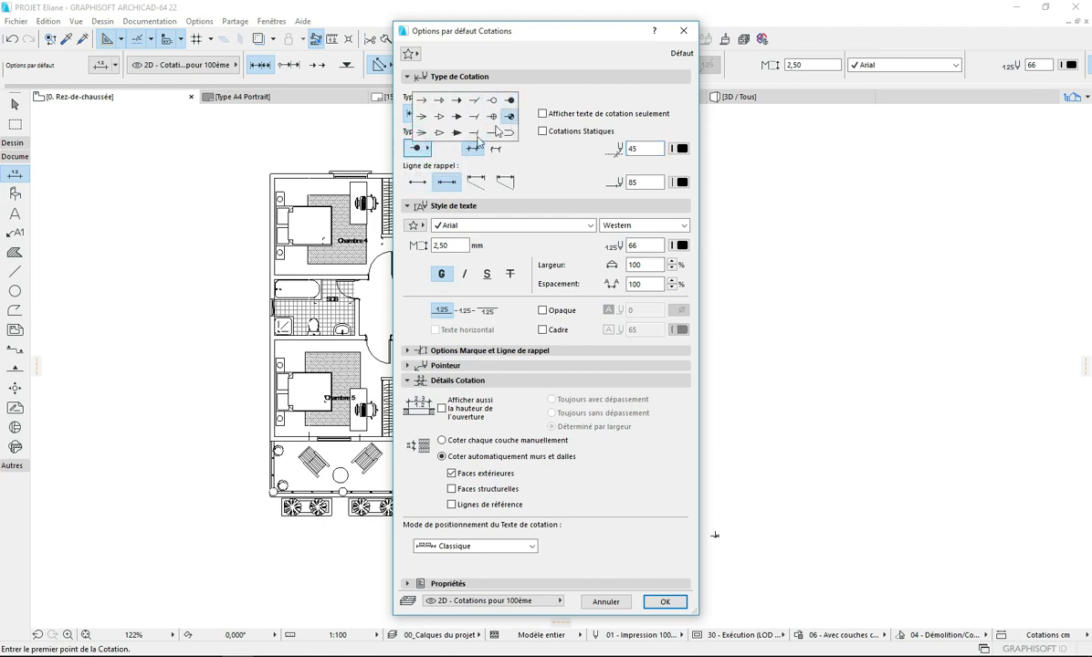
{"action": "left_click", "coordinate": [407, 148]}
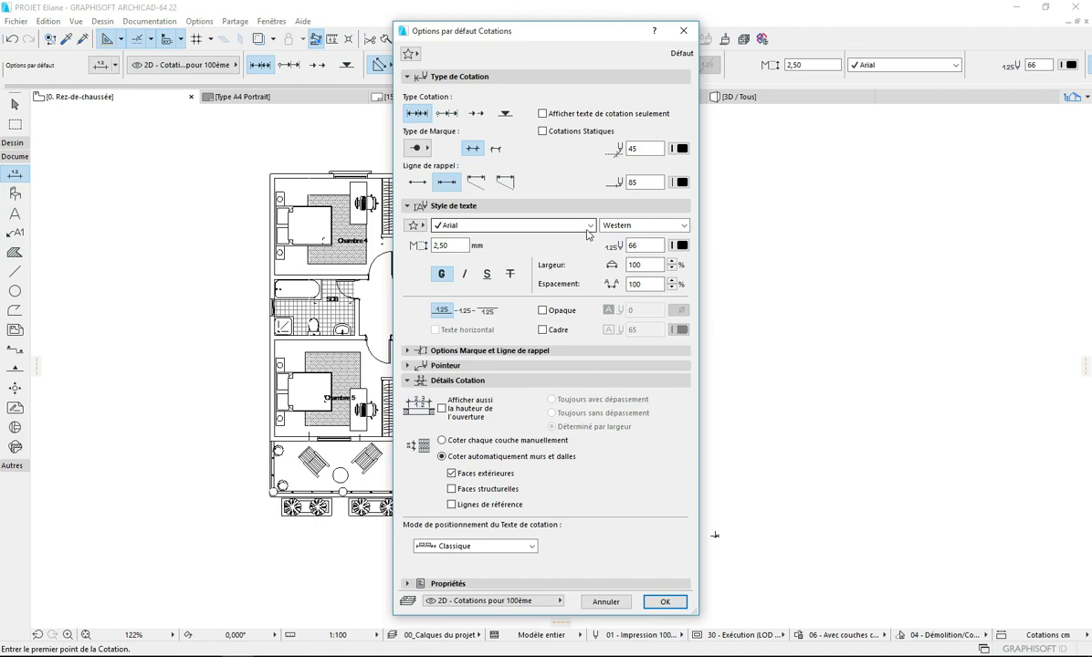
Step: Keep Arial bold as the dimension text style and set the text size to 2,00 mm
{"action": "left_click", "coordinate": [547, 224]}
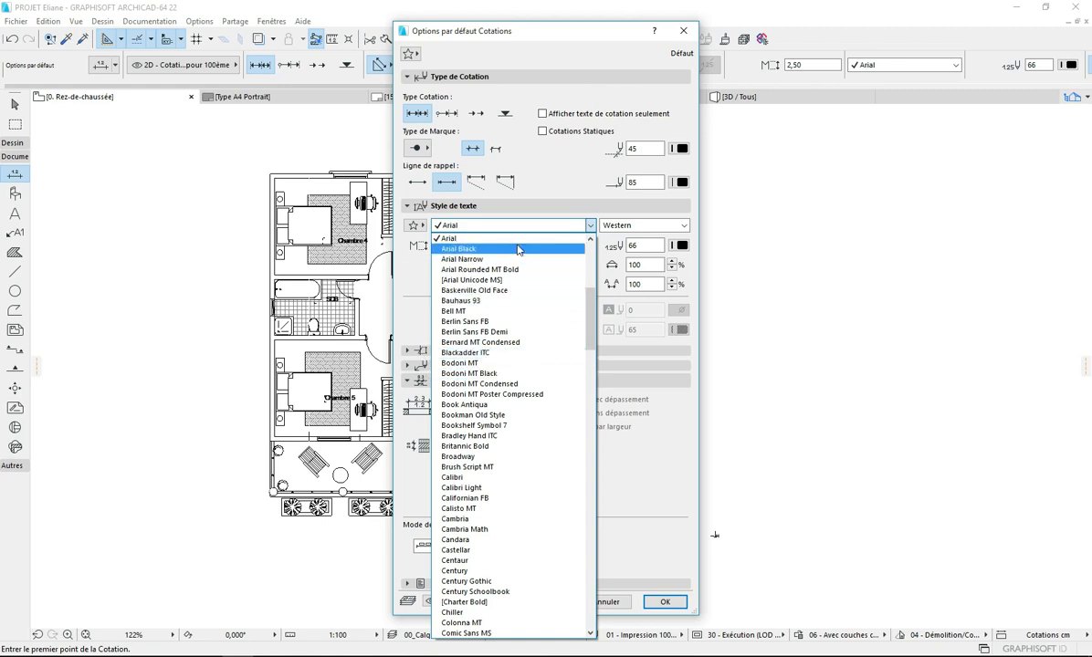
{"action": "left_click", "coordinate": [589, 224]}
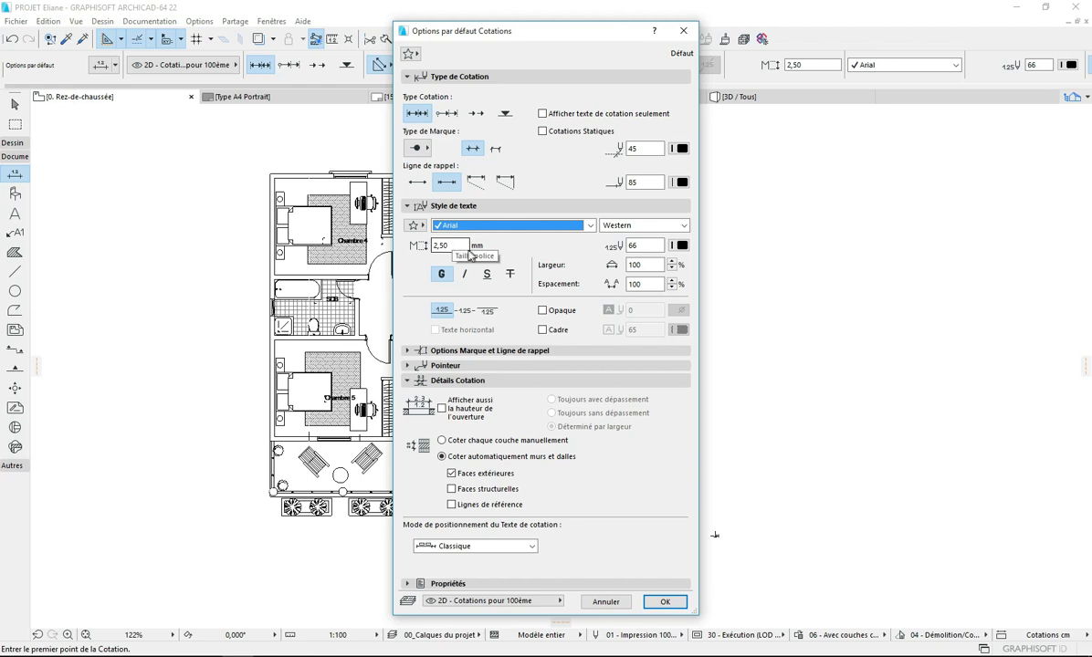
{"action": "left_click_drag", "start_coordinate": [457, 245], "coordinate": [439, 245]}
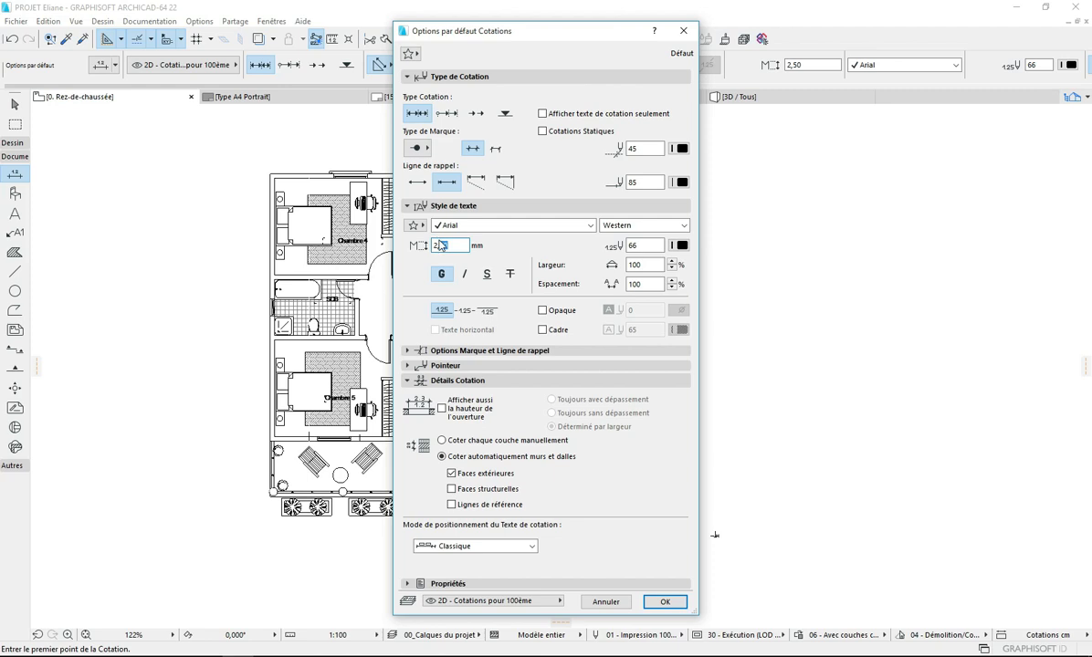
{"action": "type", "text": ",00"}
{"action": "left_click", "coordinate": [443, 275]}
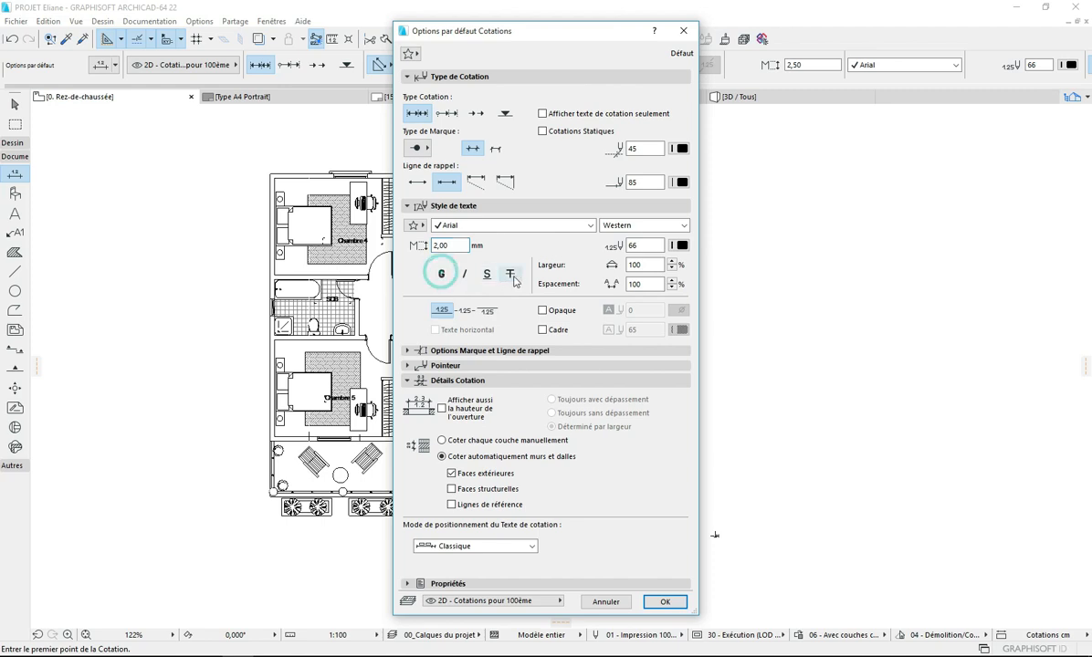
{"action": "left_click", "coordinate": [443, 275]}
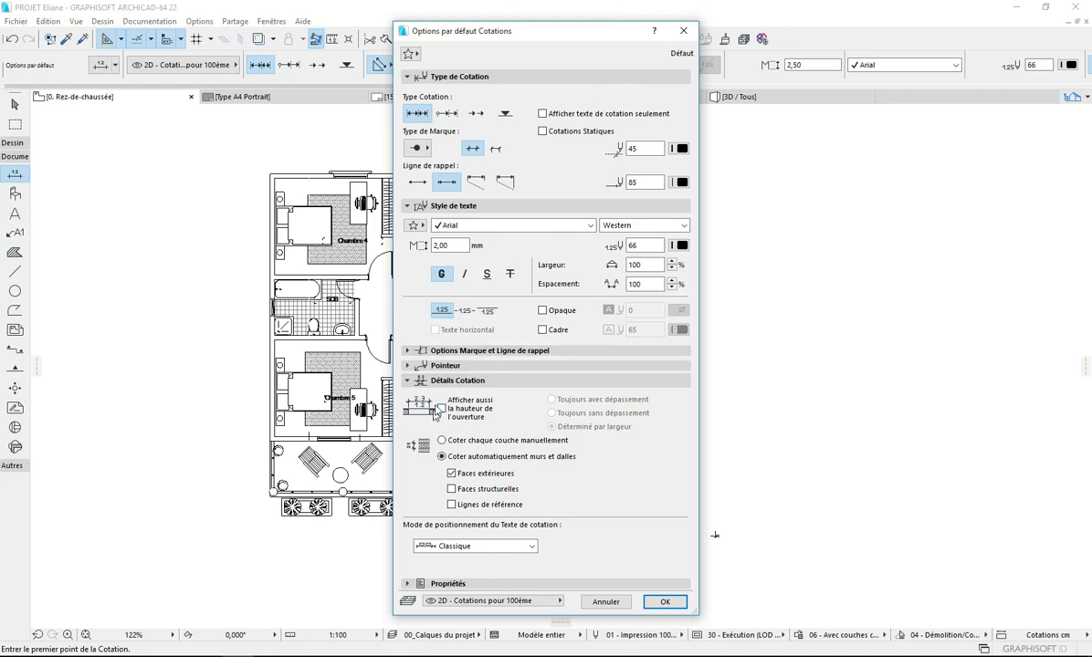
Step: Review the marker size, witness line, pointer and dimension detail options in the default dimension settings
{"action": "left_click", "coordinate": [407, 380]}
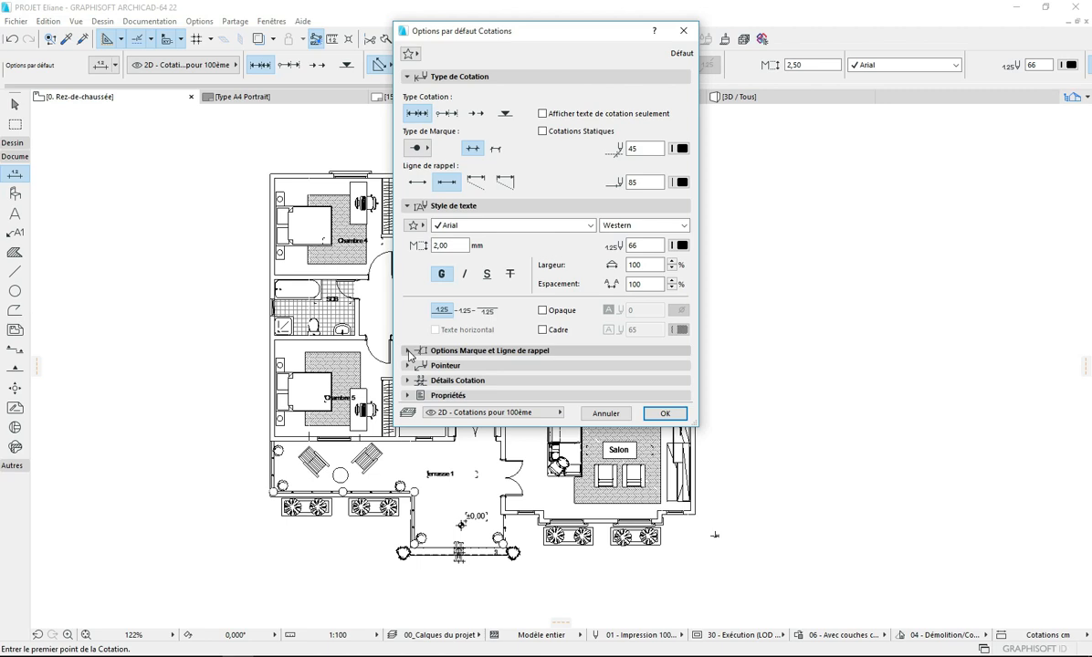
{"action": "left_click", "coordinate": [408, 351]}
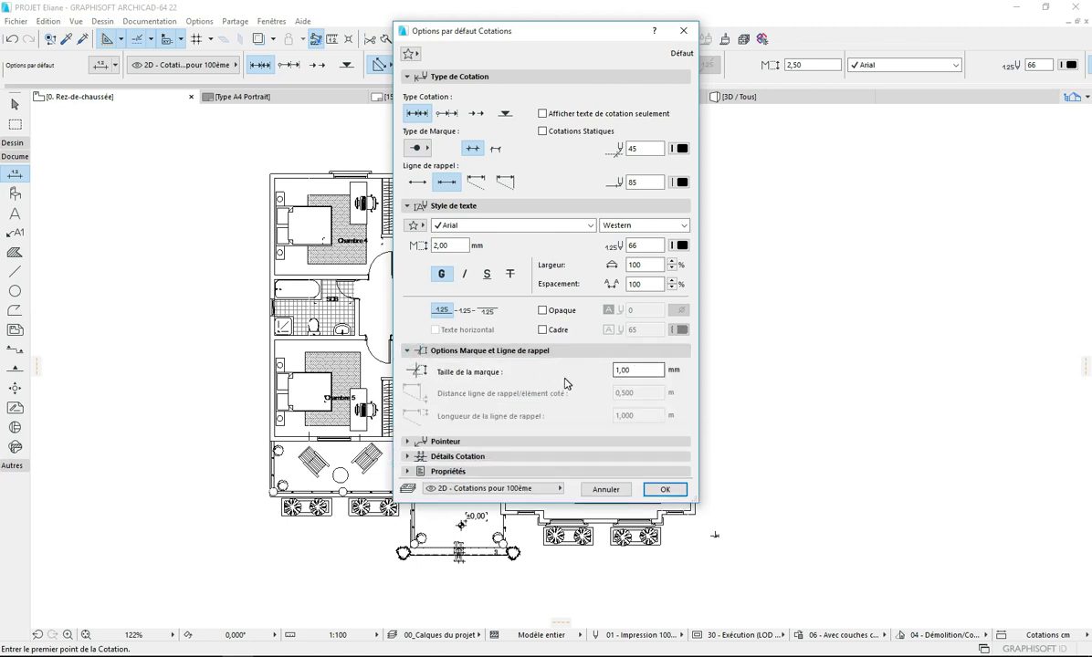
{"action": "double_click", "coordinate": [637, 371]}
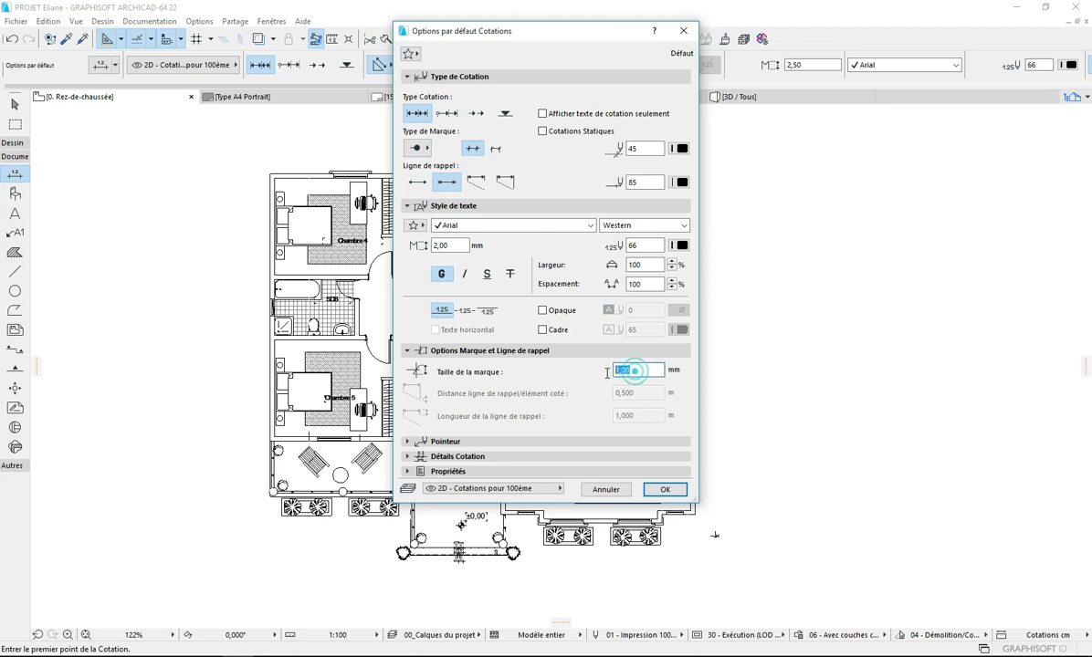
{"action": "left_click", "coordinate": [619, 372]}
{"action": "left_click", "coordinate": [412, 441]}
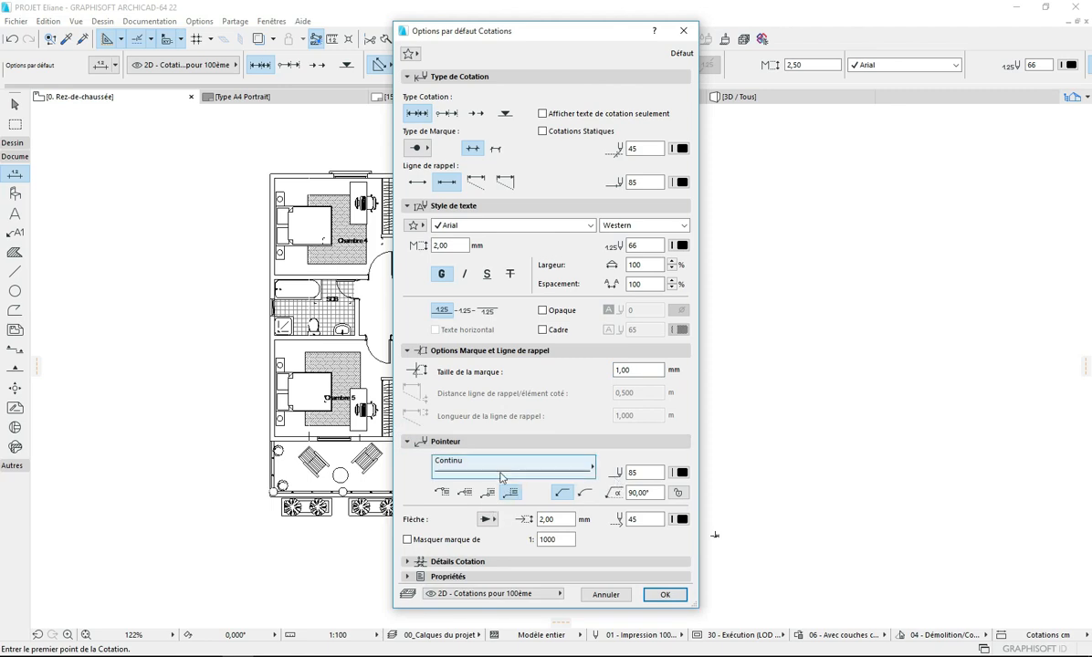
{"action": "left_click", "coordinate": [408, 561]}
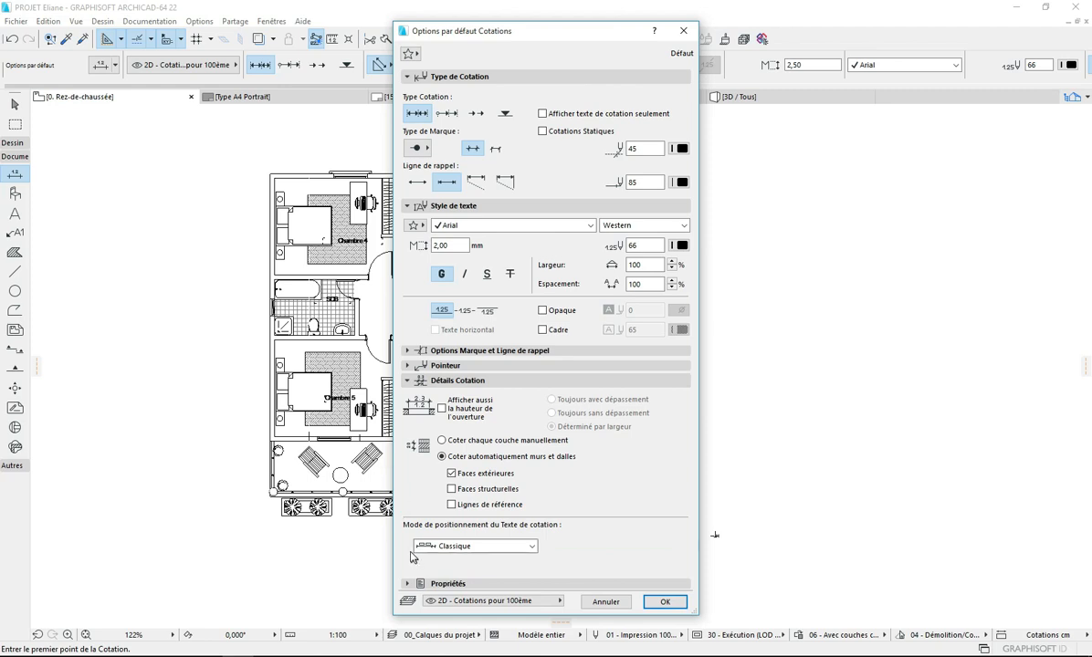
Step: Enable display of the opening height in dimensions, keep text pen 66, and apply the default dimension settings
{"action": "left_click", "coordinate": [442, 409]}
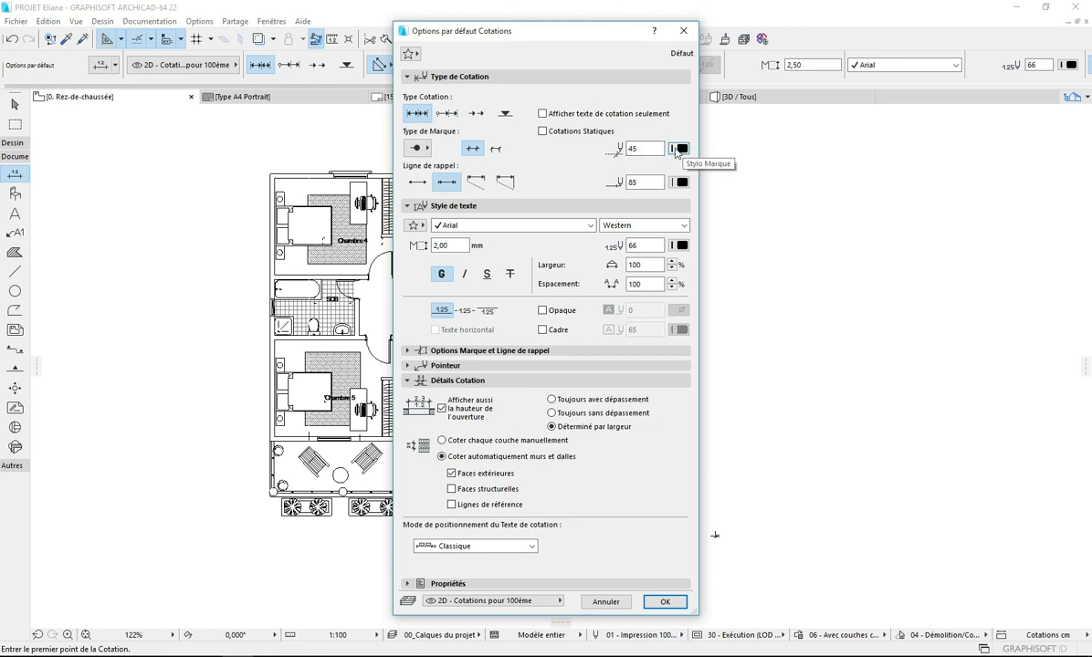
{"action": "left_click", "coordinate": [679, 245]}
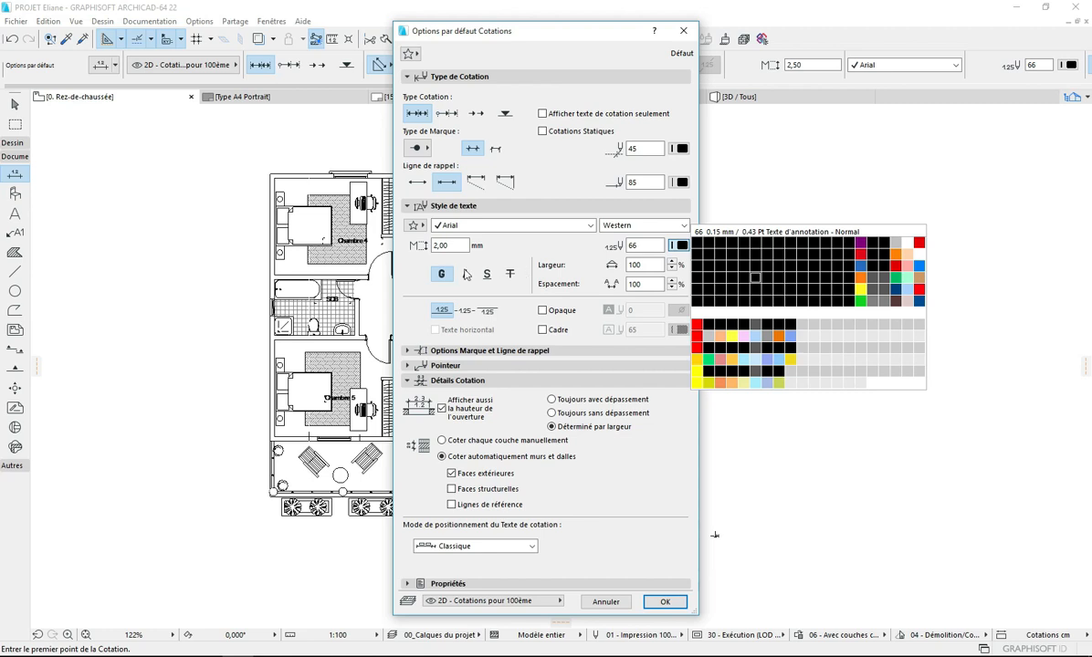
{"action": "left_click", "coordinate": [615, 195]}
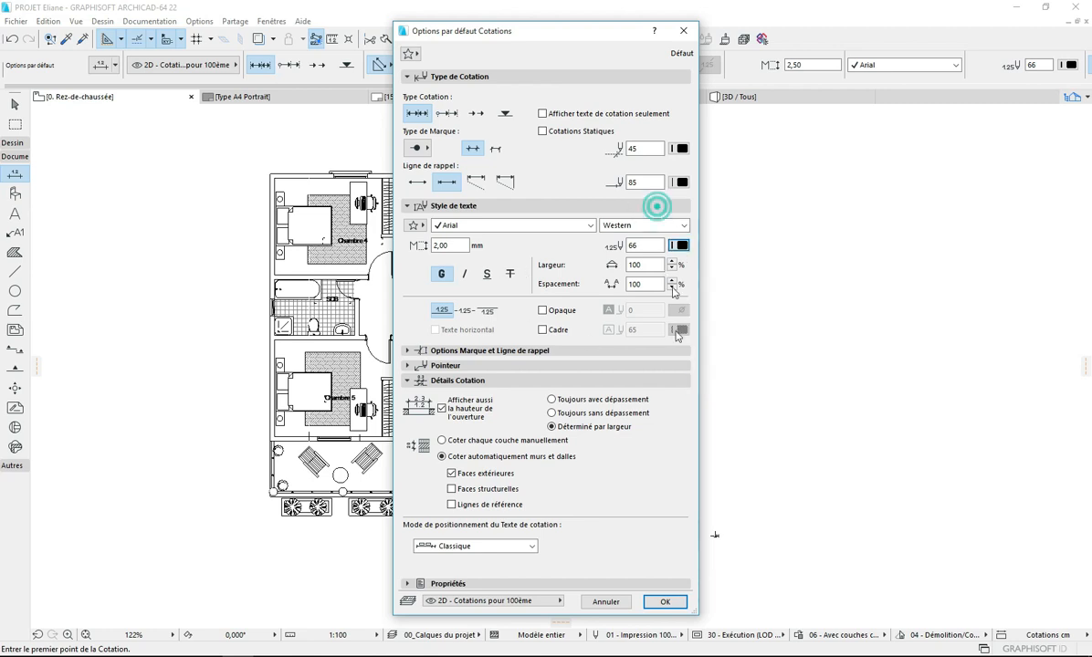
{"action": "left_click", "coordinate": [654, 600]}
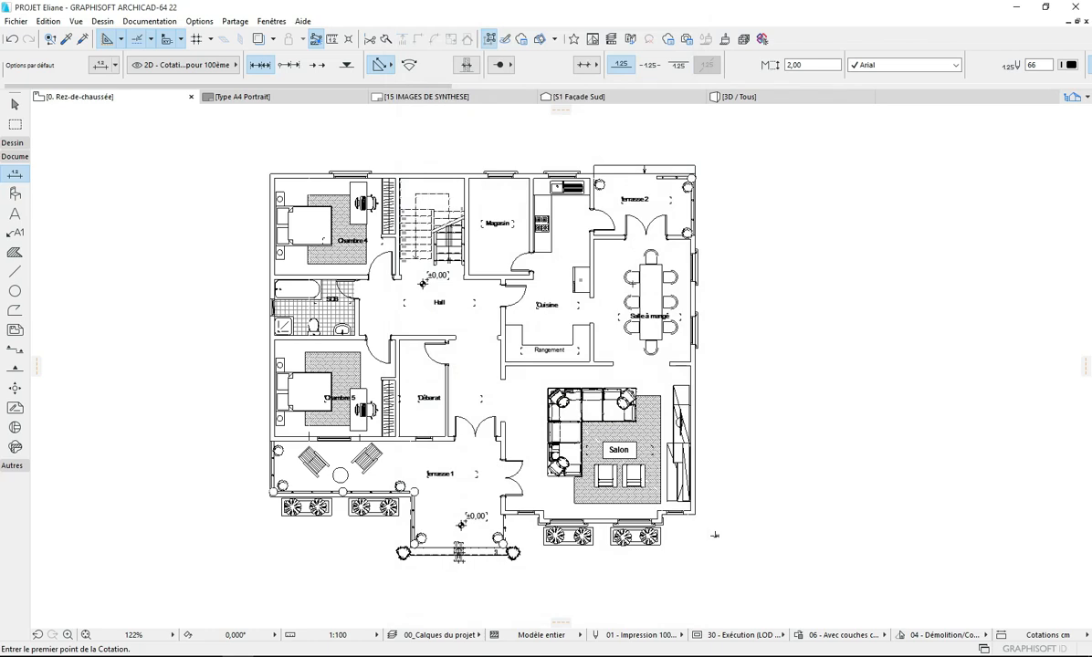
Step: Examine the ground-floor plan up close at the outer corner of terrasse 2, beside the round column
{"action": "scroll", "coordinate": [484, 235], "scroll_direction": "up", "scroll_amount": 3}
{"action": "scroll", "coordinate": [475, 210], "scroll_direction": "down", "scroll_amount": 4}
{"action": "scroll", "coordinate": [450, 179], "scroll_direction": "up", "scroll_amount": 6}
{"action": "scroll", "coordinate": [450, 180], "scroll_direction": "down", "scroll_amount": 6}
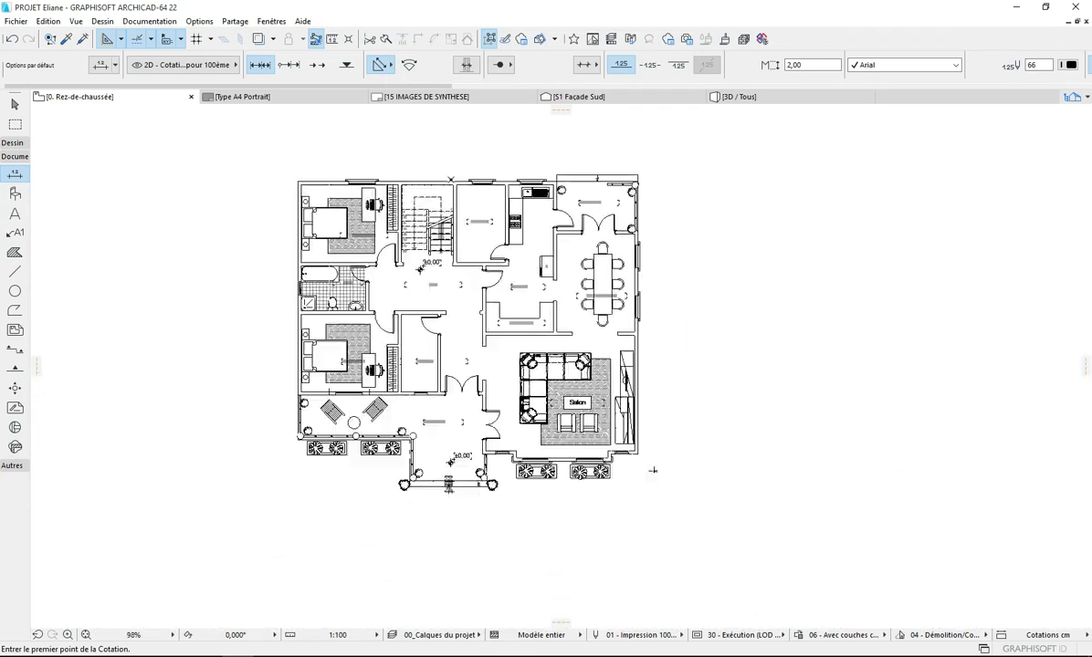
{"action": "scroll", "coordinate": [465, 210], "scroll_direction": "up", "scroll_amount": 2}
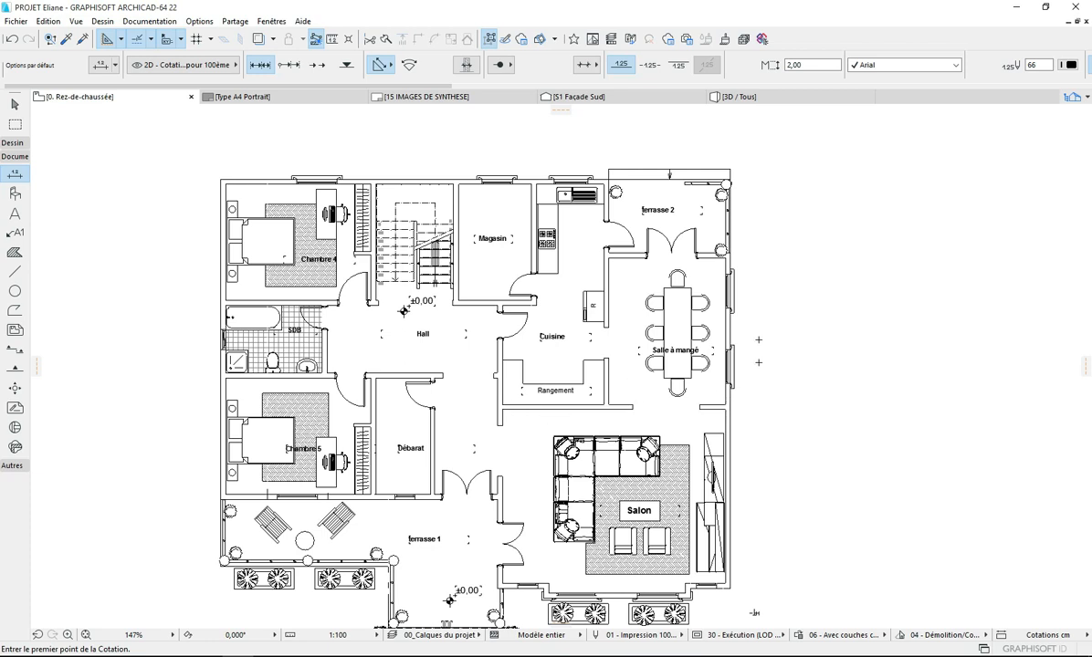
{"action": "scroll", "coordinate": [392, 249], "scroll_direction": "down", "scroll_amount": 2}
{"action": "scroll", "coordinate": [643, 214], "scroll_direction": "up", "scroll_amount": 8}
{"action": "scroll", "coordinate": [566, 293], "scroll_direction": "down", "scroll_amount": 5}
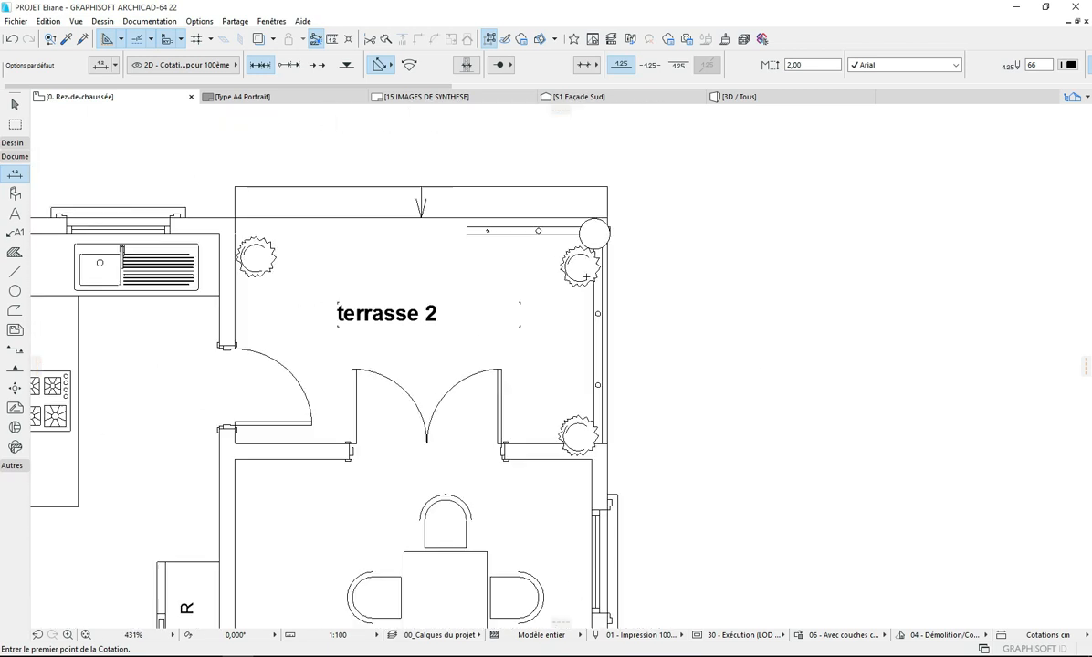
{"action": "scroll", "coordinate": [607, 246], "scroll_direction": "up", "scroll_amount": 6}
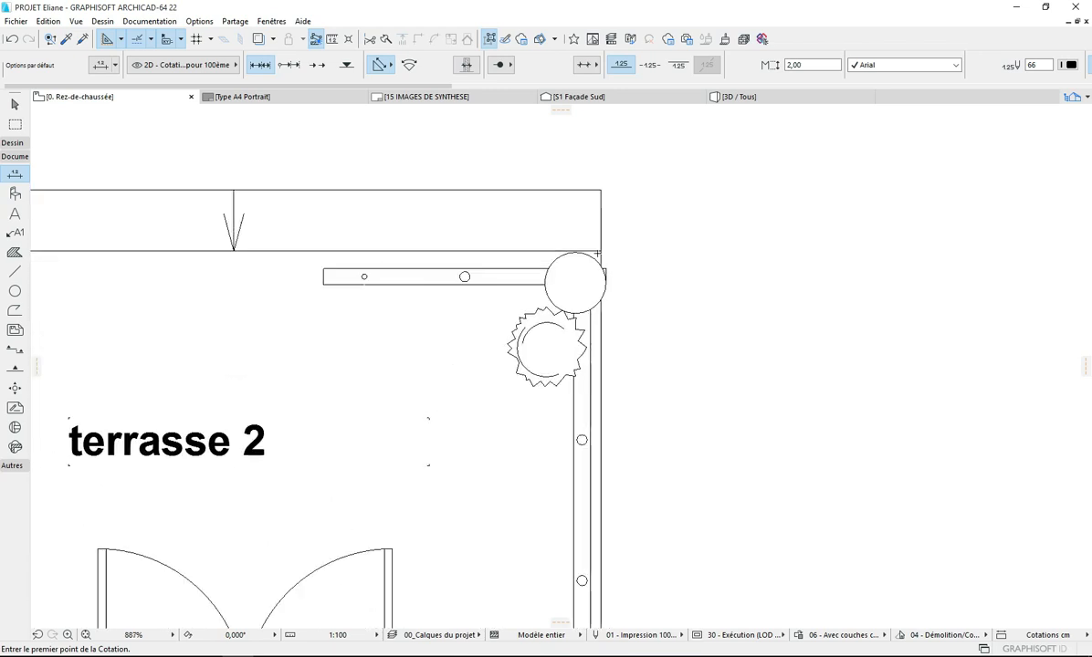
Step: Examine the ground-floor plan along the outer side of terrasse 2 and Salle à mangé, including its door and windows
{"action": "scroll", "coordinate": [607, 246], "scroll_direction": "down", "scroll_amount": 9}
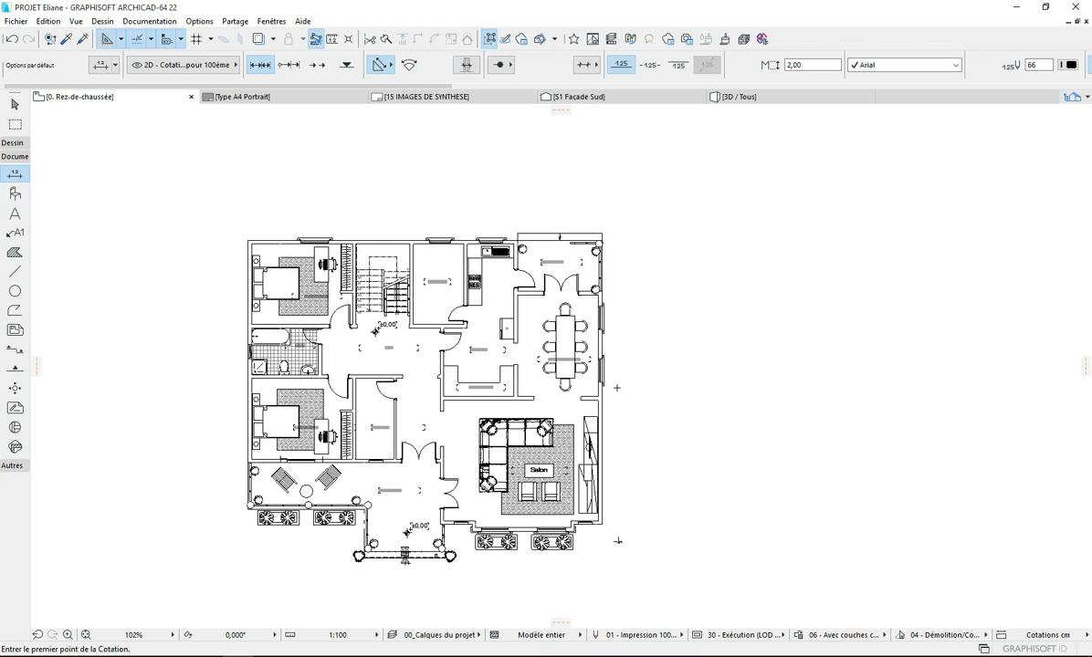
{"action": "scroll", "coordinate": [626, 290], "scroll_direction": "up", "scroll_amount": 2}
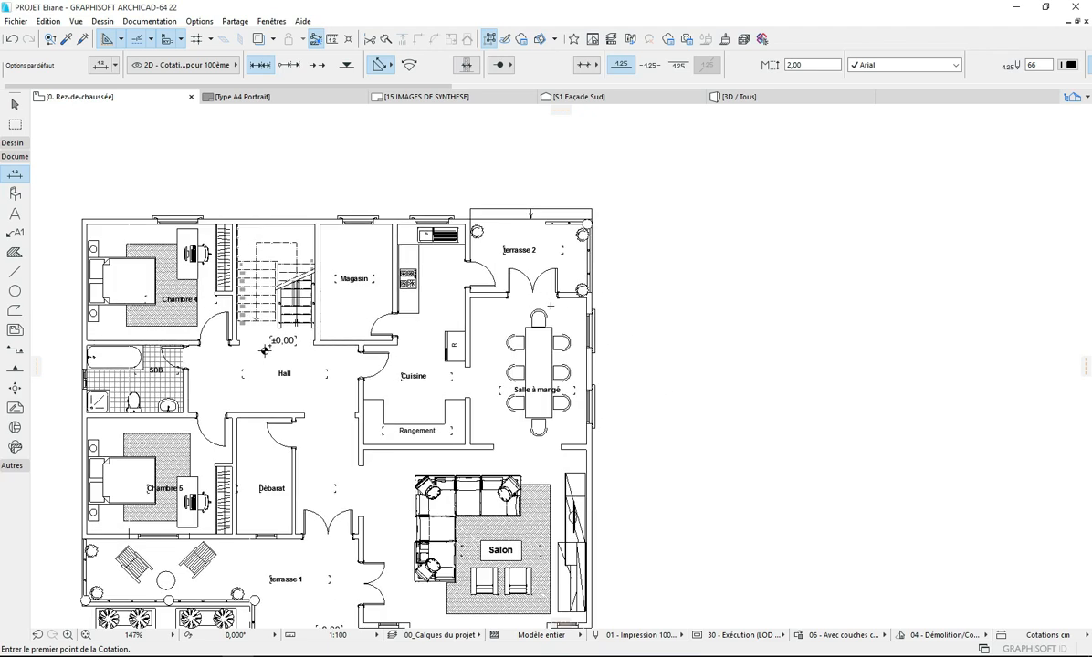
{"action": "scroll", "coordinate": [584, 299], "scroll_direction": "down", "scroll_amount": 2}
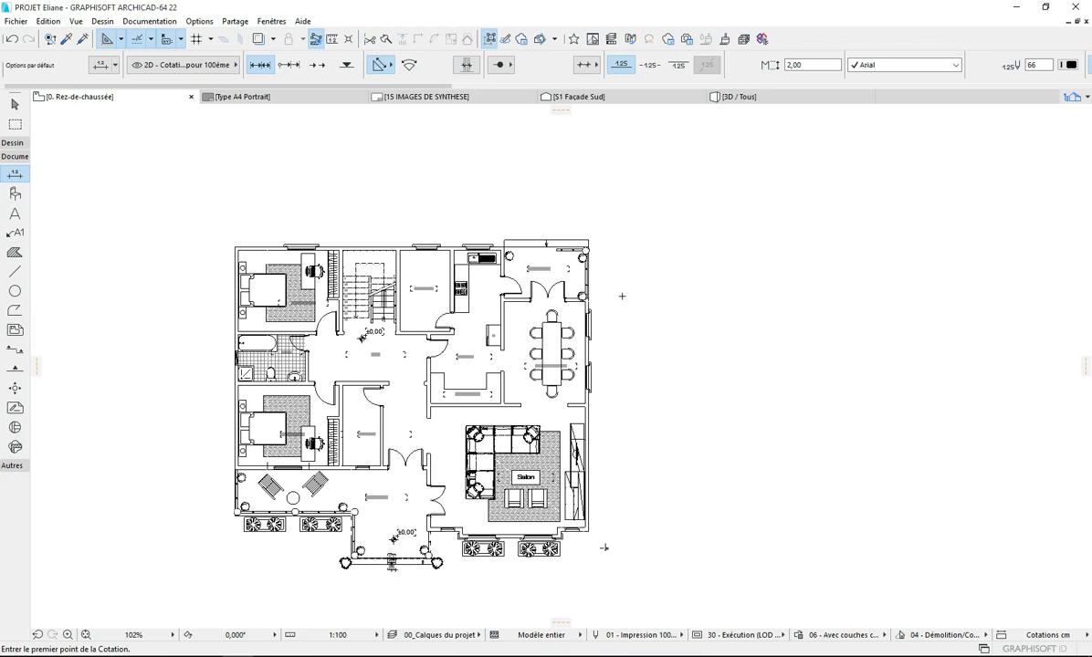
{"action": "scroll", "coordinate": [598, 256], "scroll_direction": "up", "scroll_amount": 5}
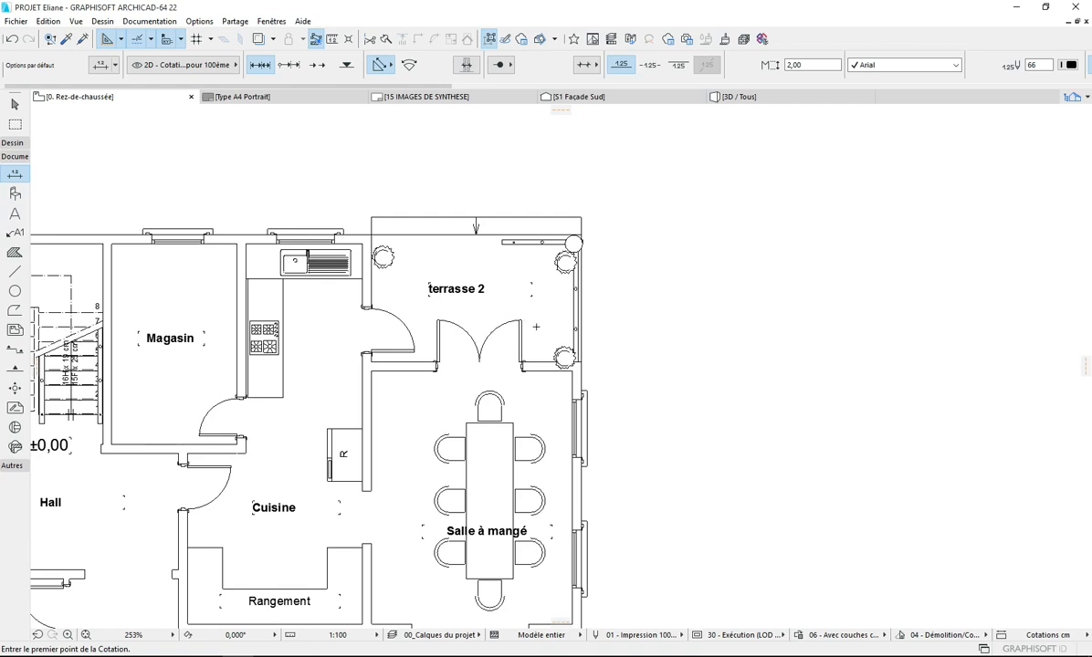
{"action": "scroll", "coordinate": [545, 272], "scroll_direction": "down", "scroll_amount": 1}
{"action": "scroll", "coordinate": [574, 359], "scroll_direction": "up", "scroll_amount": 3}
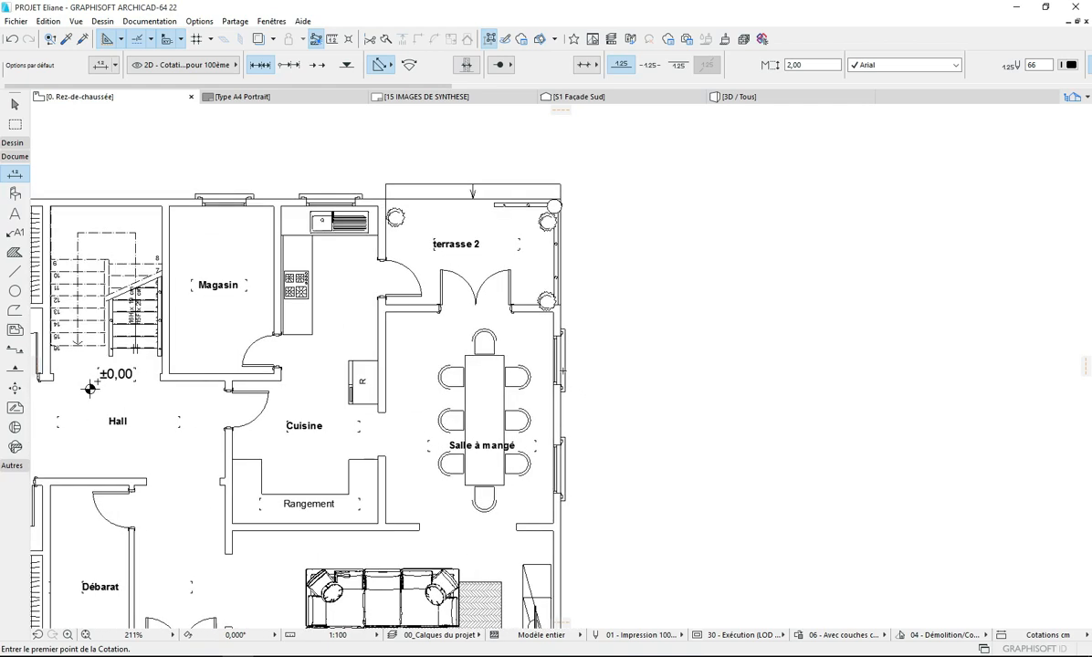
{"action": "scroll", "coordinate": [561, 360], "scroll_direction": "up", "scroll_amount": 1}
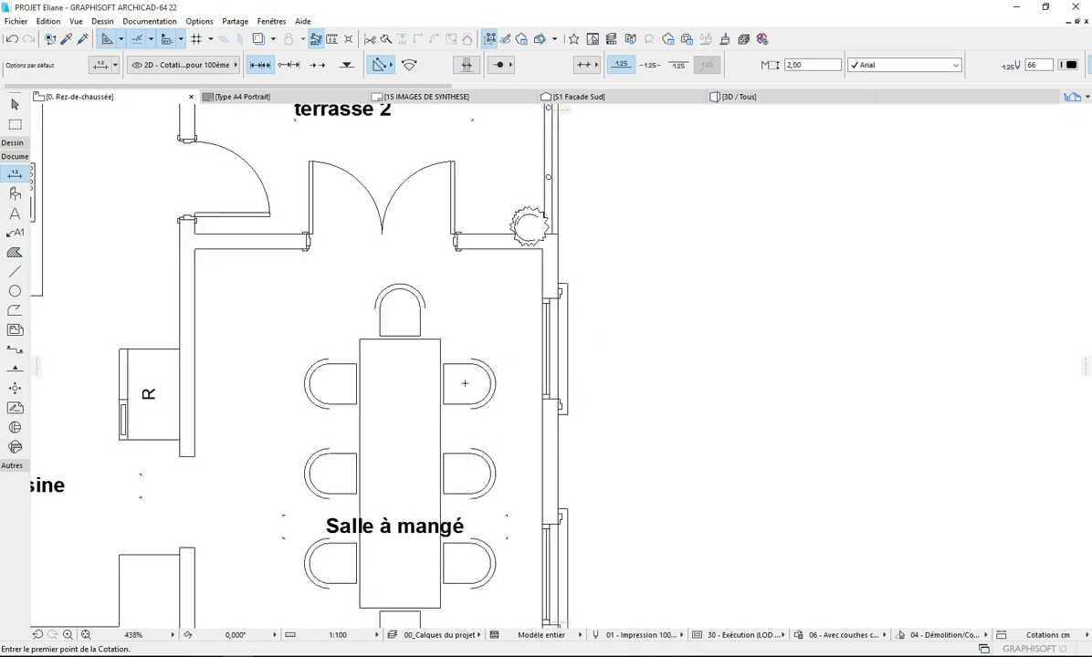
{"action": "scroll", "coordinate": [501, 370], "scroll_direction": "down", "scroll_amount": 5}
{"action": "scroll", "coordinate": [403, 557], "scroll_direction": "up", "scroll_amount": 3}
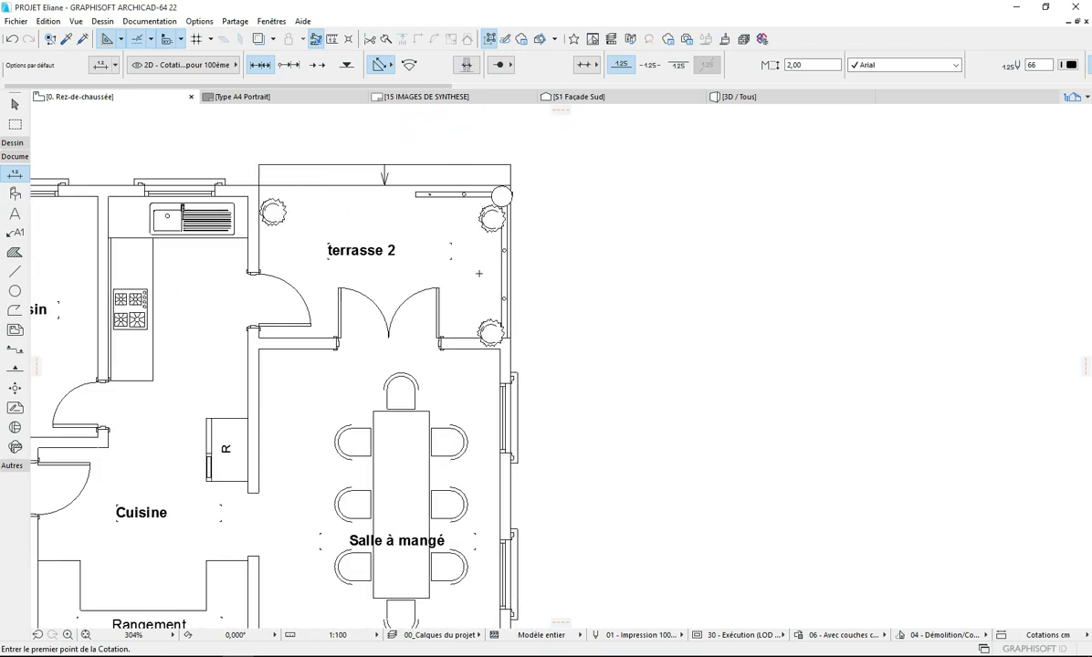
{"action": "scroll", "coordinate": [511, 198], "scroll_direction": "up", "scroll_amount": 4}
{"action": "scroll", "coordinate": [548, 228], "scroll_direction": "down", "scroll_amount": 3}
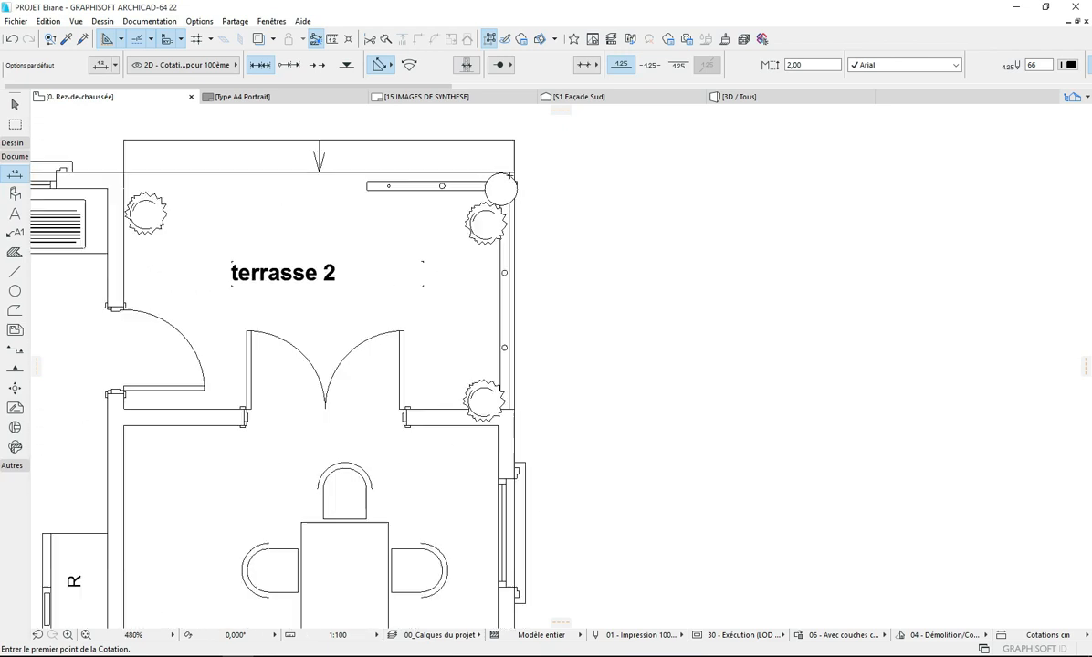
Step: Start a dimension chain at the outer corner of terrasse 2 and add both jambs of the Cuisine door opening onto the terrace
{"action": "scroll", "coordinate": [429, 191], "scroll_direction": "up", "scroll_amount": 2}
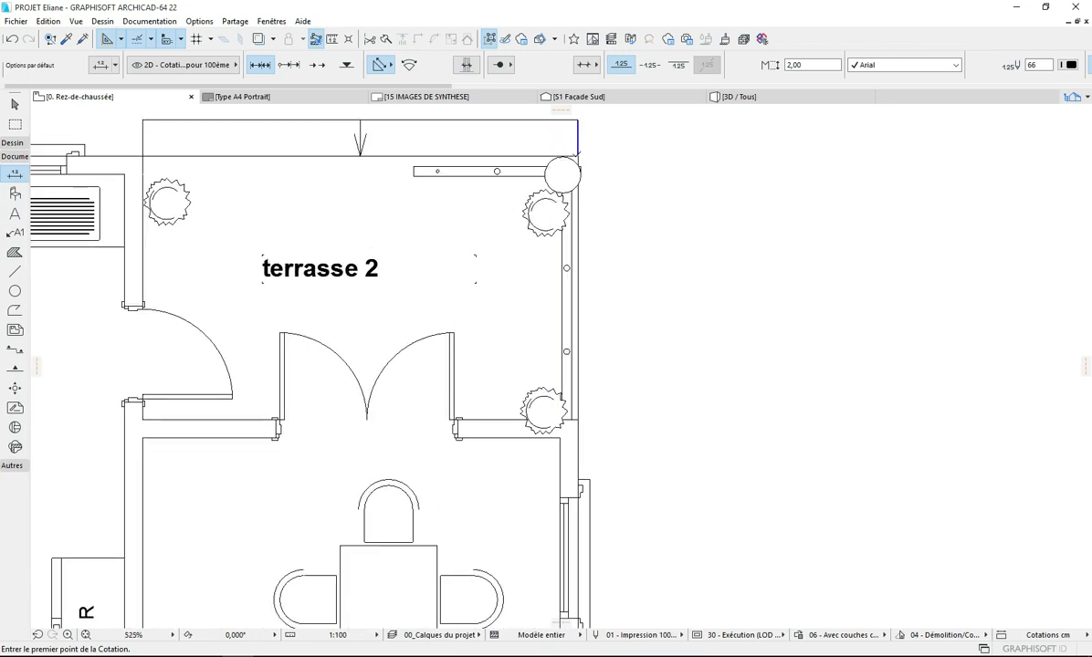
{"action": "left_click", "coordinate": [577, 155]}
{"action": "scroll", "coordinate": [575, 157], "scroll_direction": "down", "scroll_amount": 3}
{"action": "scroll", "coordinate": [288, 234], "scroll_direction": "up", "scroll_amount": 5}
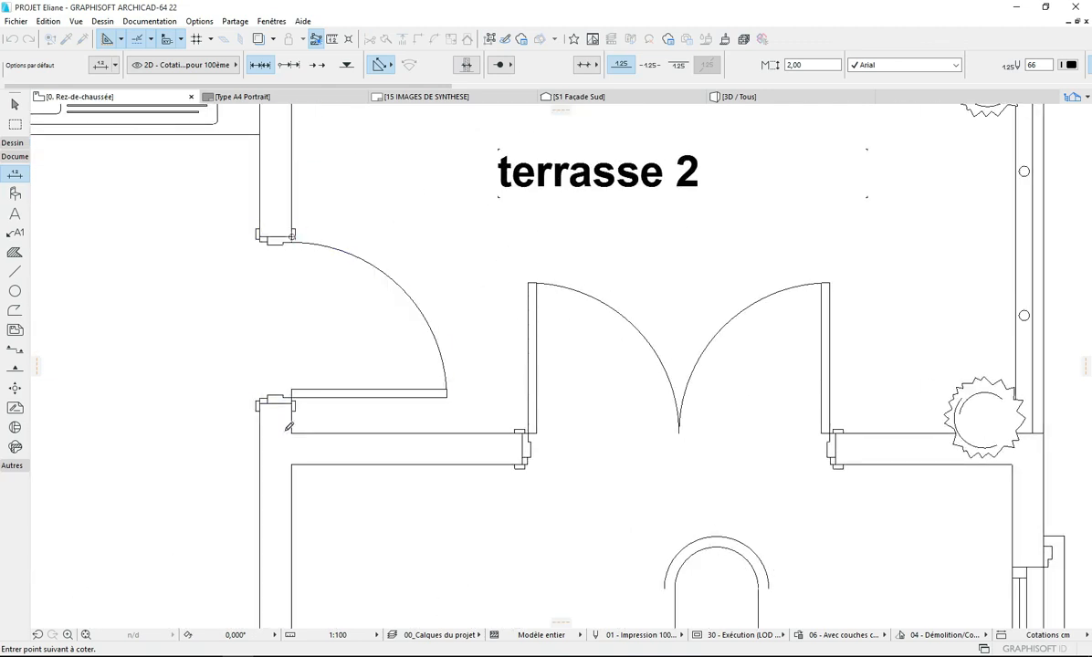
{"action": "scroll", "coordinate": [289, 427], "scroll_direction": "up", "scroll_amount": 5}
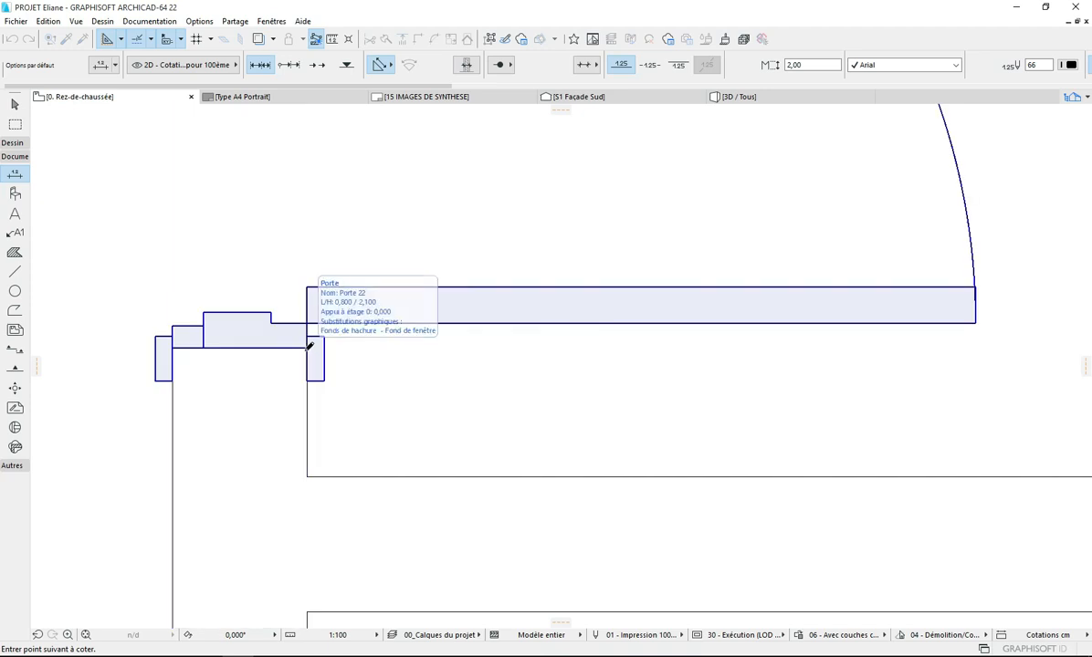
{"action": "scroll", "coordinate": [309, 345], "scroll_direction": "down", "scroll_amount": 3}
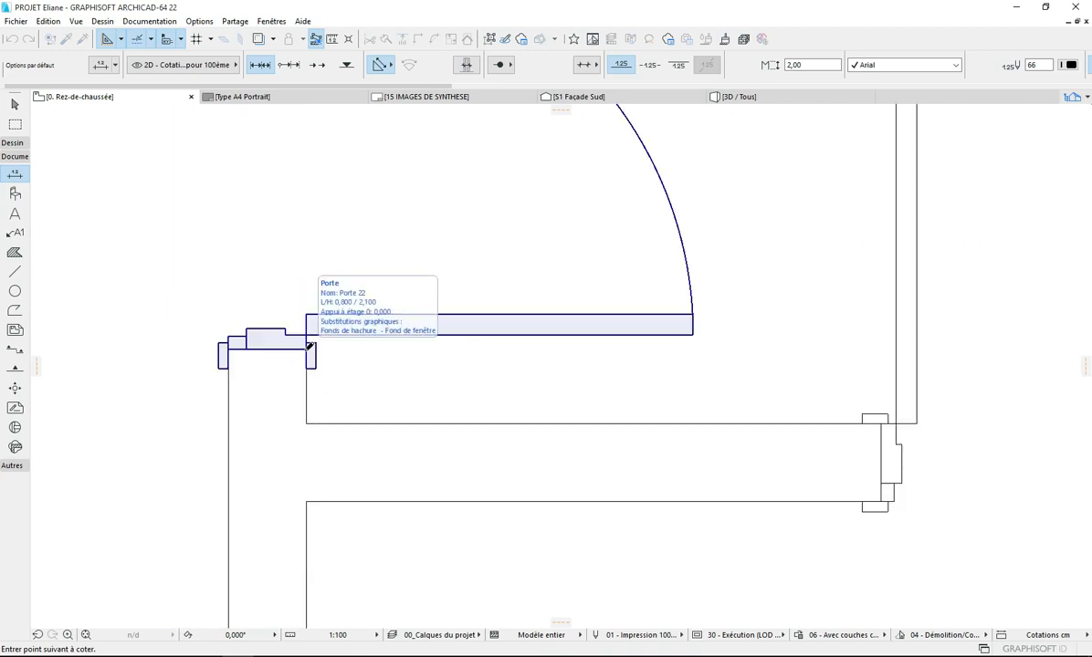
{"action": "scroll", "coordinate": [308, 345], "scroll_direction": "down", "scroll_amount": 3}
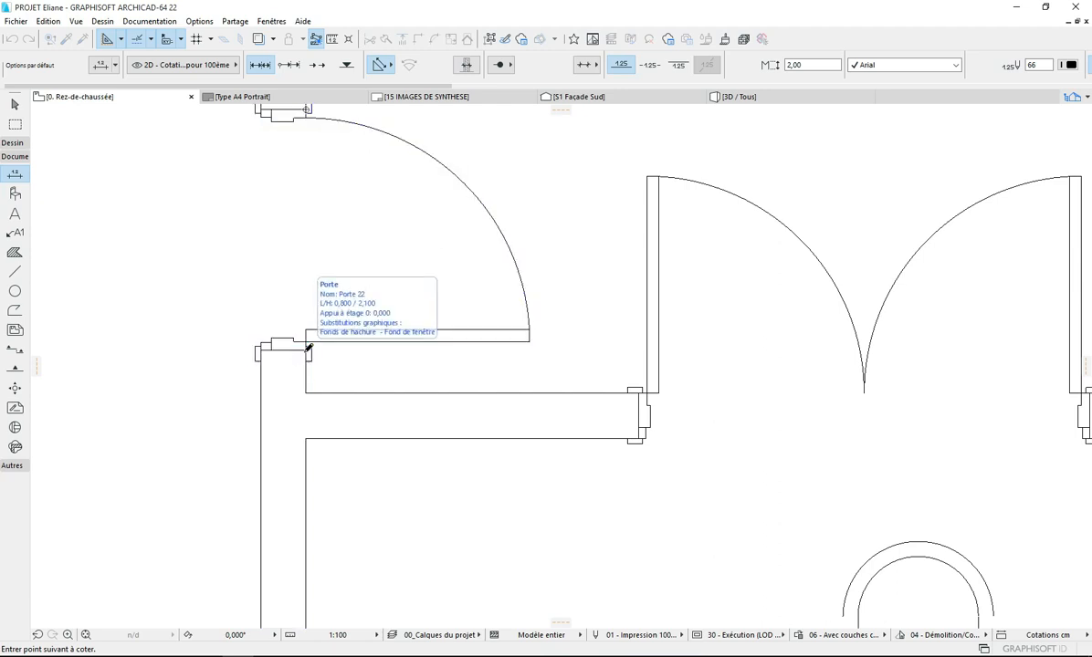
{"action": "scroll", "coordinate": [309, 347], "scroll_direction": "down", "scroll_amount": 5}
Step: Add both jambs of the Salle à mangé window nearest terrasse 2 to the dimension chain
{"action": "scroll", "coordinate": [572, 454], "scroll_direction": "up", "scroll_amount": 8}
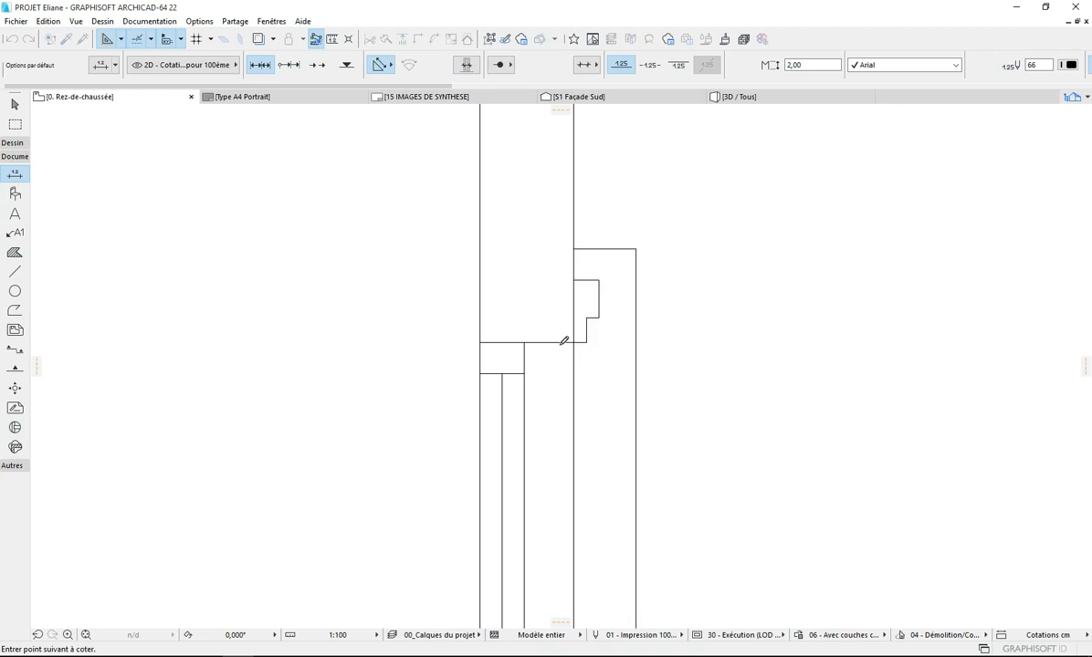
{"action": "scroll", "coordinate": [527, 501], "scroll_direction": "down", "scroll_amount": 4}
{"action": "scroll", "coordinate": [527, 501], "scroll_direction": "up", "scroll_amount": 4}
{"action": "left_click", "coordinate": [522, 502]}
{"action": "scroll", "coordinate": [498, 397], "scroll_direction": "down", "scroll_amount": 5}
Step: Add both jambs of the second Salle à mangé window, the one nearer the Salon, to the dimension chain
{"action": "scroll", "coordinate": [498, 392], "scroll_direction": "up", "scroll_amount": 5}
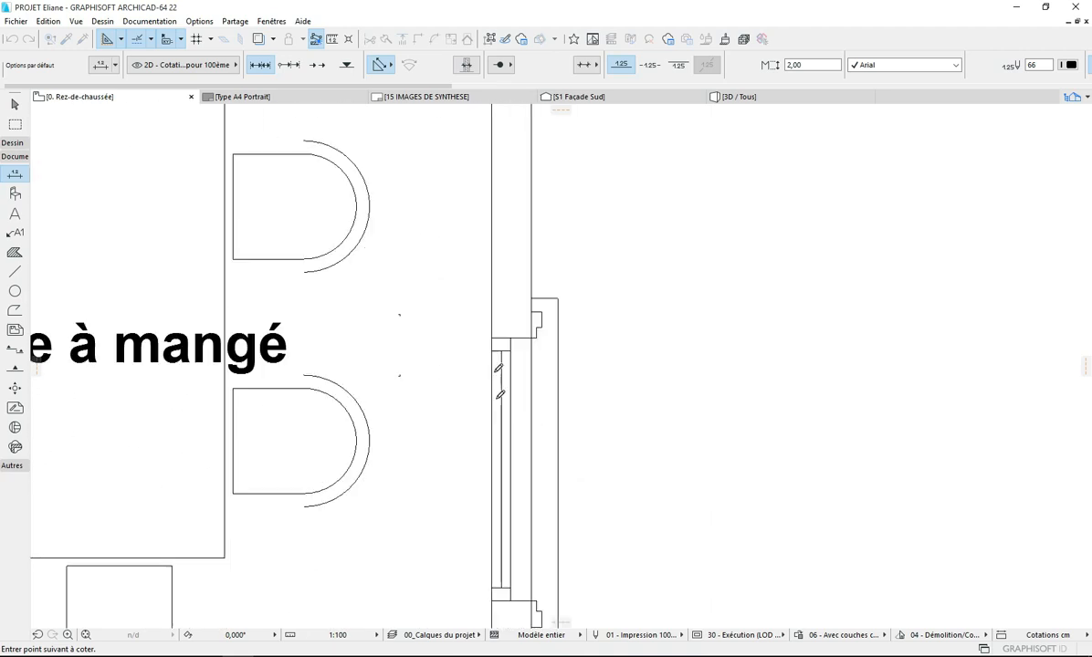
{"action": "left_click", "coordinate": [489, 264]}
{"action": "scroll", "coordinate": [493, 274], "scroll_direction": "down", "scroll_amount": 4}
{"action": "scroll", "coordinate": [481, 339], "scroll_direction": "up", "scroll_amount": 3}
{"action": "scroll", "coordinate": [493, 329], "scroll_direction": "down", "scroll_amount": 5}
{"action": "scroll", "coordinate": [558, 582], "scroll_direction": "up", "scroll_amount": 2}
{"action": "scroll", "coordinate": [524, 470], "scroll_direction": "up", "scroll_amount": 3}
{"action": "scroll", "coordinate": [622, 451], "scroll_direction": "up", "scroll_amount": 1}
{"action": "scroll", "coordinate": [619, 470], "scroll_direction": "down", "scroll_amount": 2}
{"action": "scroll", "coordinate": [642, 405], "scroll_direction": "up", "scroll_amount": 2}
{"action": "scroll", "coordinate": [643, 413], "scroll_direction": "down", "scroll_amount": 2}
{"action": "scroll", "coordinate": [645, 413], "scroll_direction": "up", "scroll_amount": 2}
{"action": "scroll", "coordinate": [629, 407], "scroll_direction": "down", "scroll_amount": 3}
{"action": "scroll", "coordinate": [467, 457], "scroll_direction": "up", "scroll_amount": 3}
Step: Add the front edge of terrasse 1, at the entrance steps beside the round column, as the last point of the chain
{"action": "scroll", "coordinate": [467, 456], "scroll_direction": "down", "scroll_amount": 4}
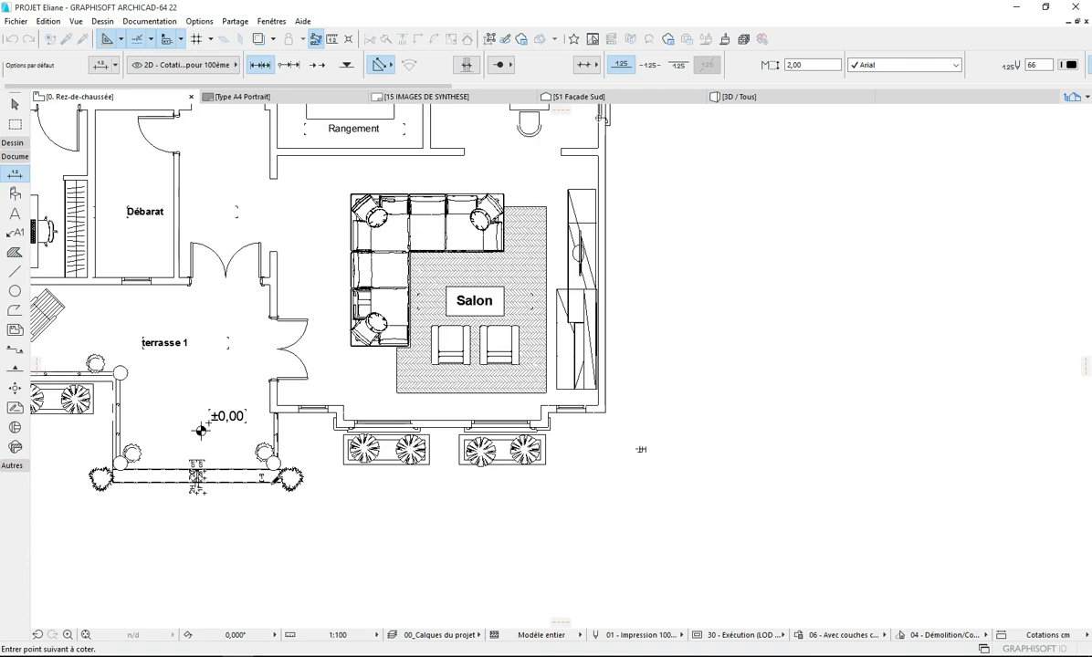
{"action": "scroll", "coordinate": [185, 423], "scroll_direction": "up", "scroll_amount": 4}
{"action": "scroll", "coordinate": [151, 446], "scroll_direction": "down", "scroll_amount": 3}
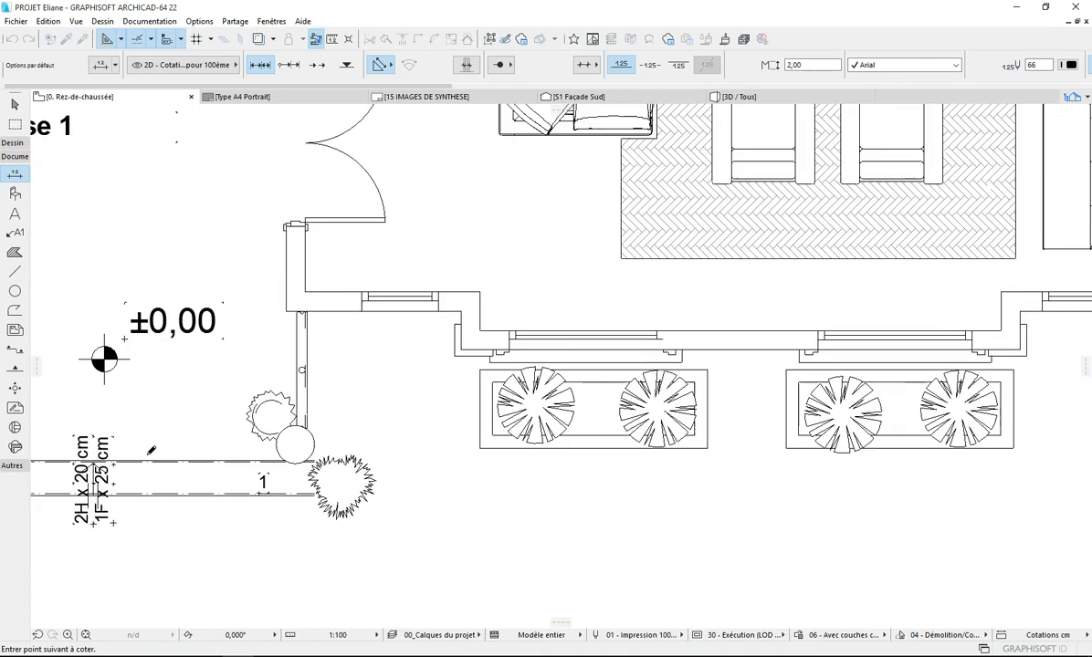
{"action": "scroll", "coordinate": [288, 465], "scroll_direction": "up", "scroll_amount": 4}
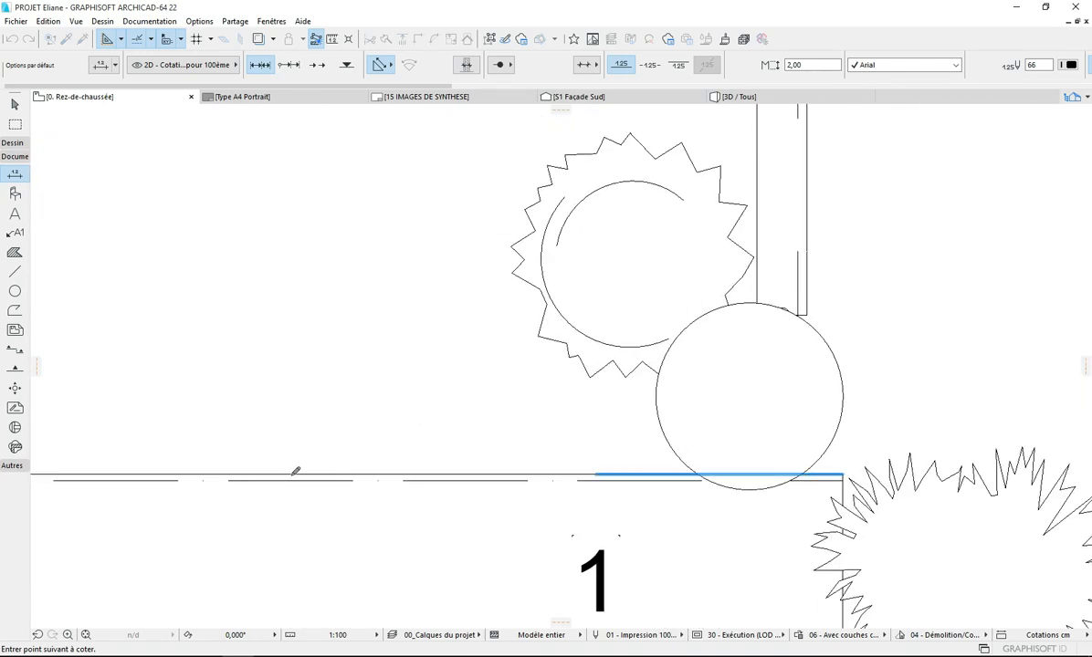
{"action": "left_click", "coordinate": [292, 473]}
Step: Place the vertical dimension line outside the plan, alongside the Salle à mangé and Salon outer wall
{"action": "scroll", "coordinate": [255, 513], "scroll_direction": "down", "scroll_amount": 3}
{"action": "scroll", "coordinate": [248, 506], "scroll_direction": "down", "scroll_amount": 6}
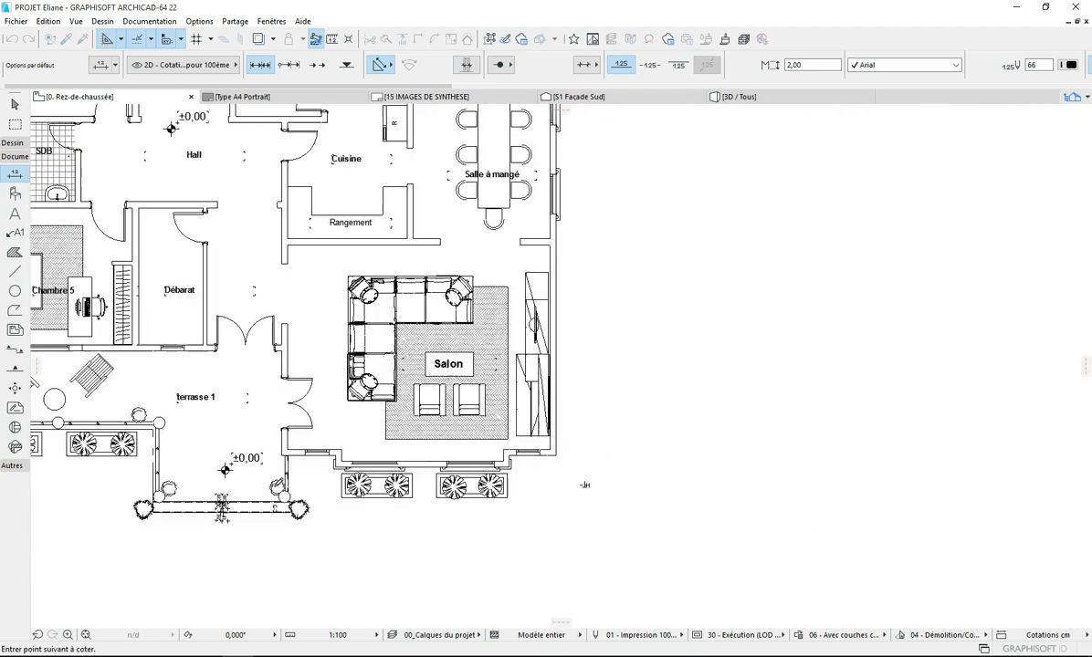
{"action": "scroll", "coordinate": [429, 485], "scroll_direction": "up", "scroll_amount": 2}
{"action": "scroll", "coordinate": [443, 484], "scroll_direction": "down", "scroll_amount": 2}
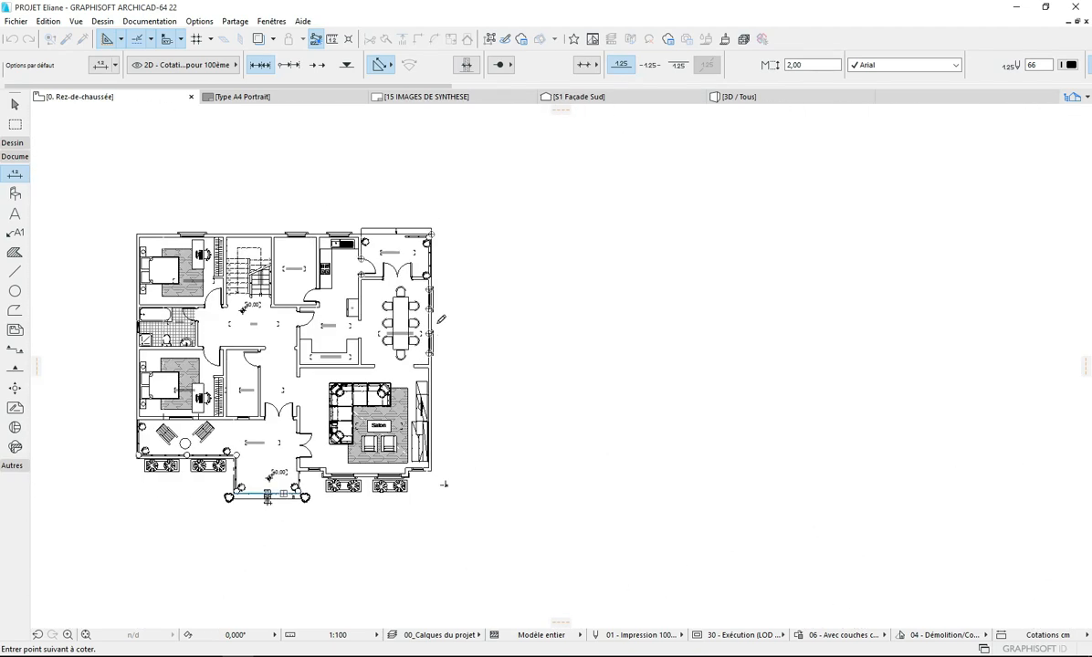
{"action": "scroll", "coordinate": [451, 334], "scroll_direction": "up", "scroll_amount": 2}
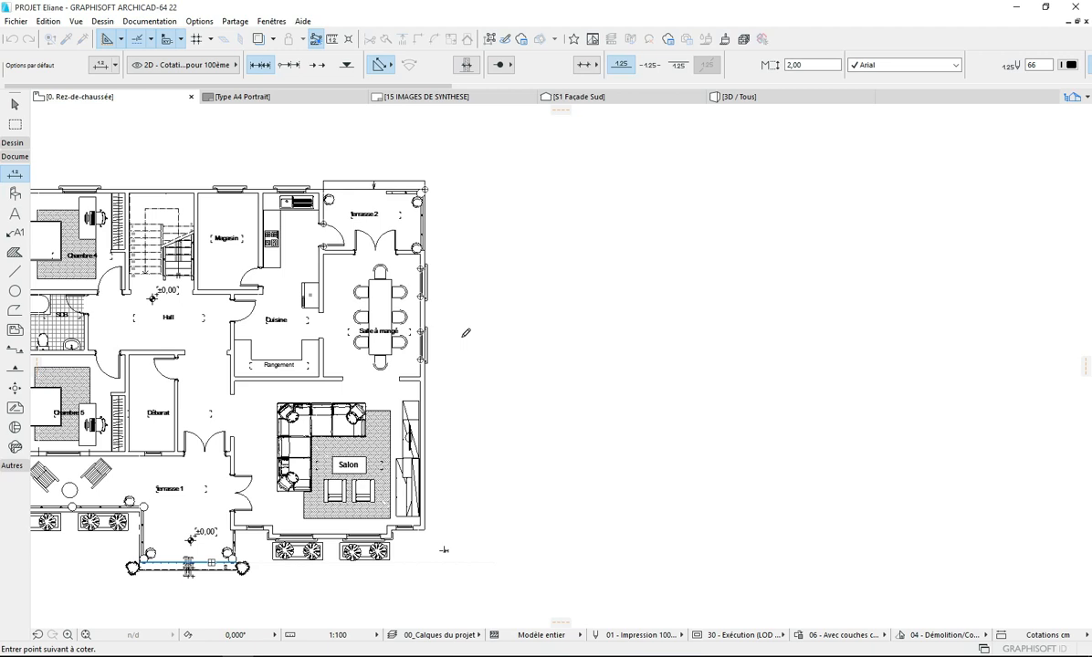
{"action": "left_click", "coordinate": [463, 336]}
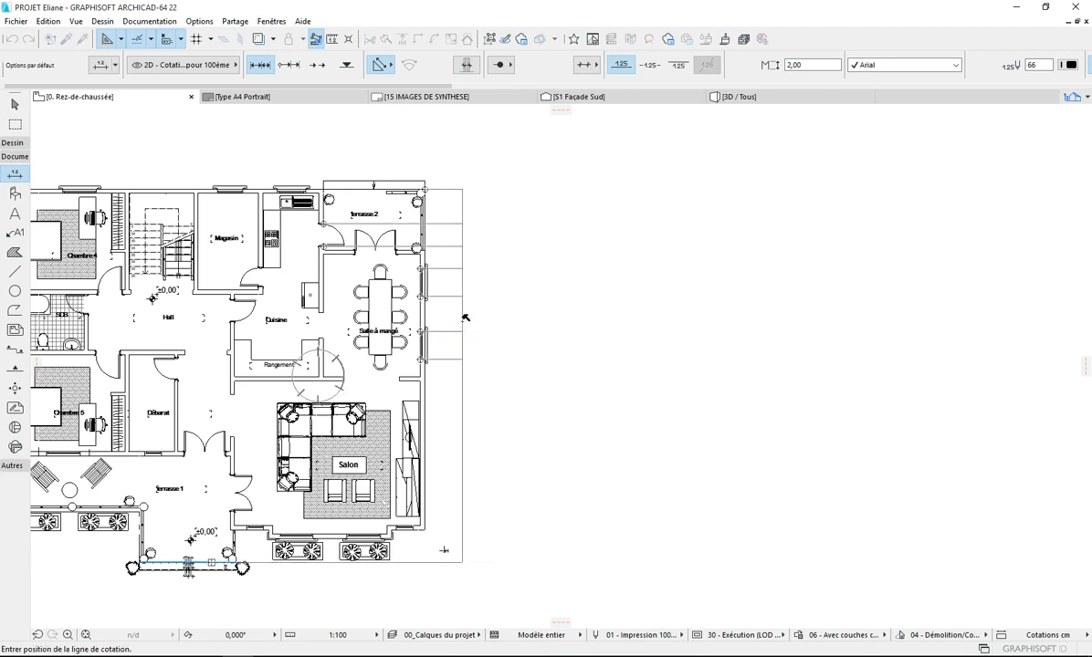
{"action": "scroll", "coordinate": [463, 325], "scroll_direction": "up", "scroll_amount": 3}
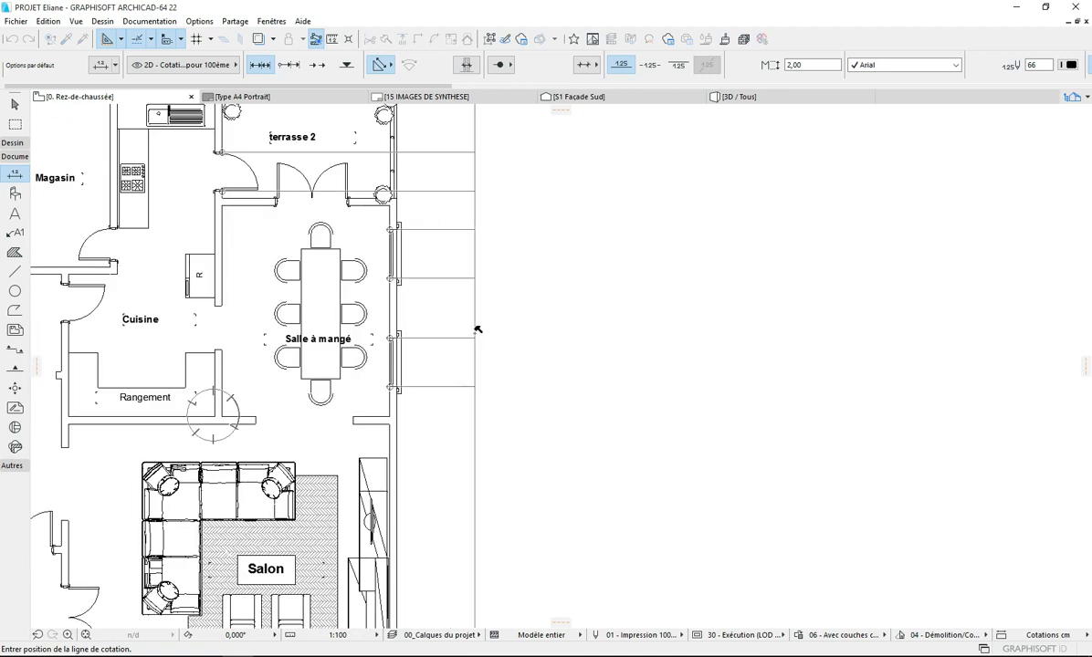
{"action": "scroll", "coordinate": [500, 333], "scroll_direction": "down", "scroll_amount": 3}
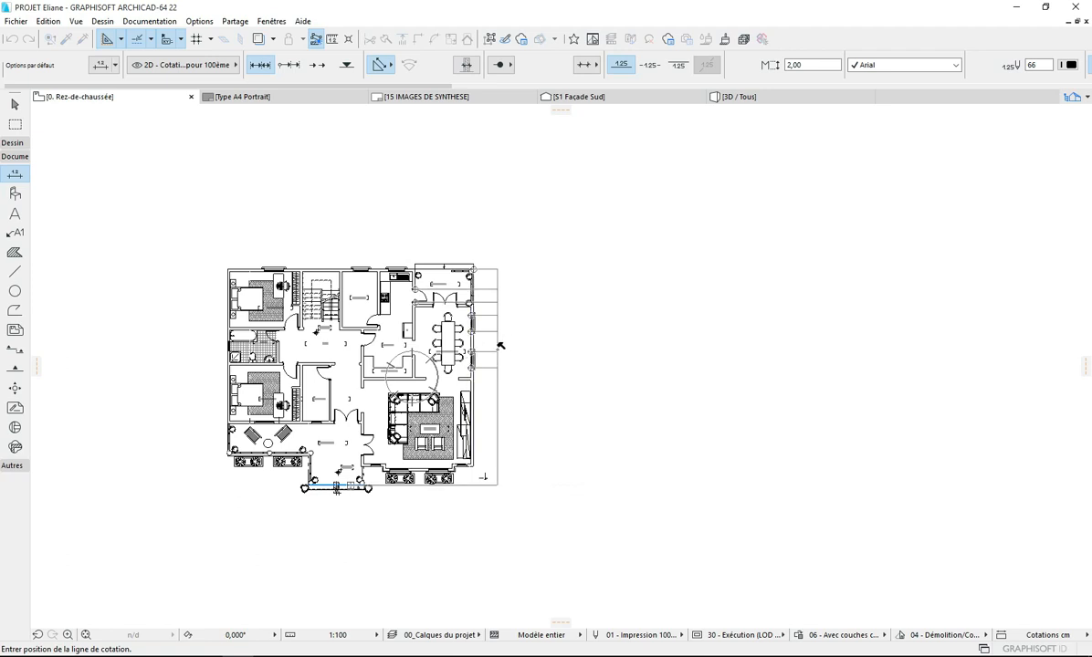
{"action": "scroll", "coordinate": [484, 357], "scroll_direction": "up", "scroll_amount": 4}
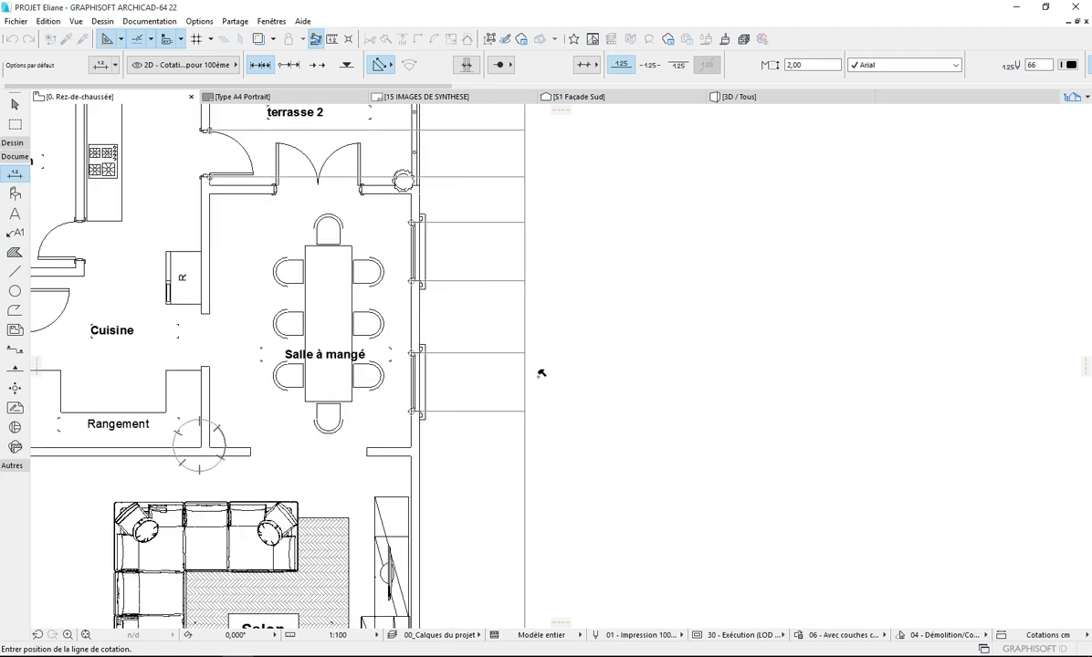
{"action": "scroll", "coordinate": [504, 374], "scroll_direction": "down", "scroll_amount": 2}
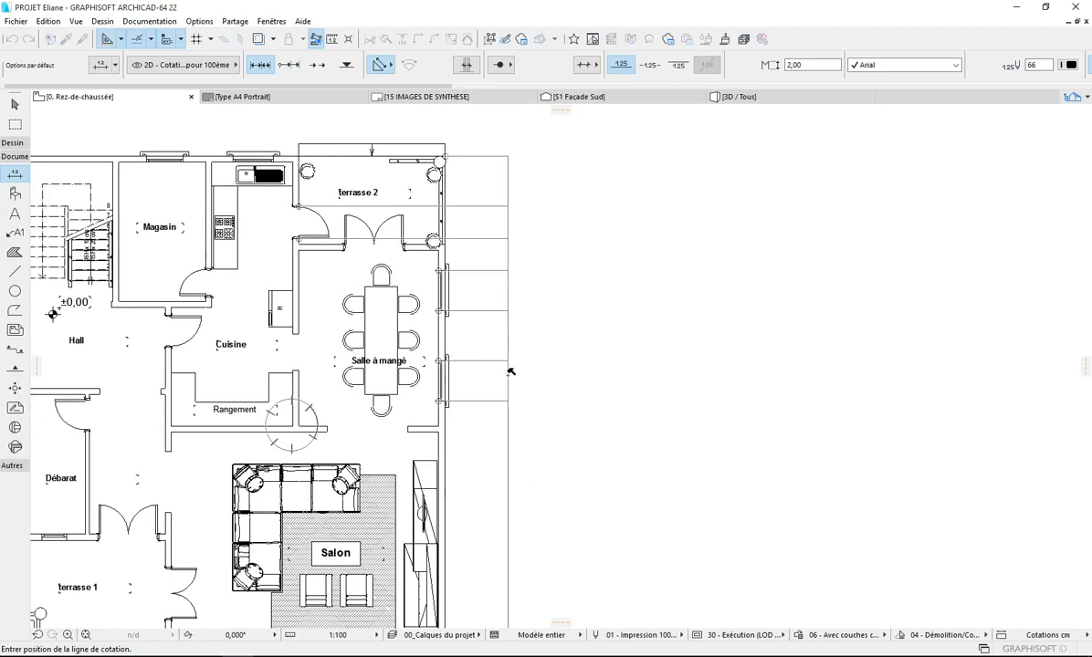
{"action": "left_click", "coordinate": [508, 370]}
{"action": "scroll", "coordinate": [553, 274], "scroll_direction": "down", "scroll_amount": 3}
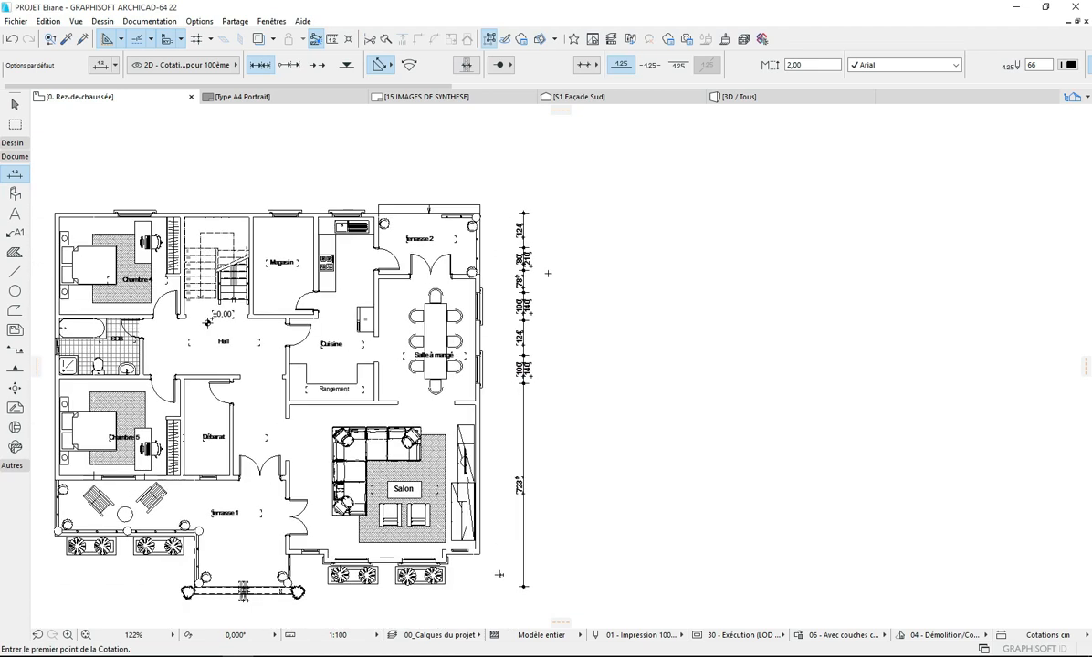
Step: Check the placed dimension chain up close, including the width and height texts of the door and window openings
{"action": "scroll", "coordinate": [480, 235], "scroll_direction": "up", "scroll_amount": 5}
{"action": "scroll", "coordinate": [487, 192], "scroll_direction": "down", "scroll_amount": 3}
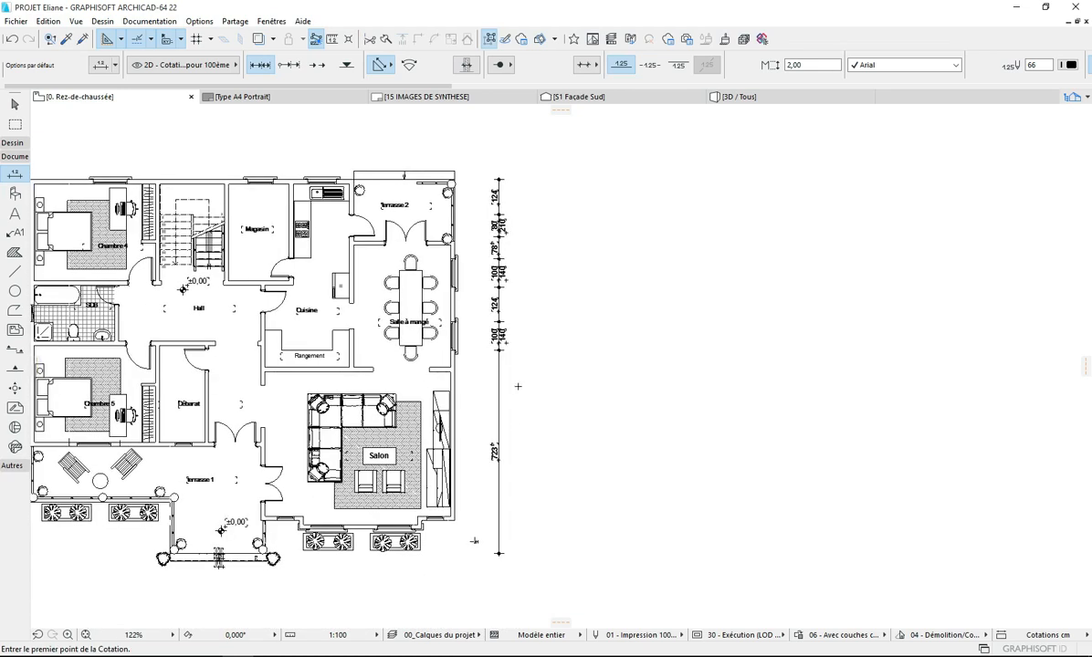
{"action": "scroll", "coordinate": [502, 216], "scroll_direction": "up", "scroll_amount": 10}
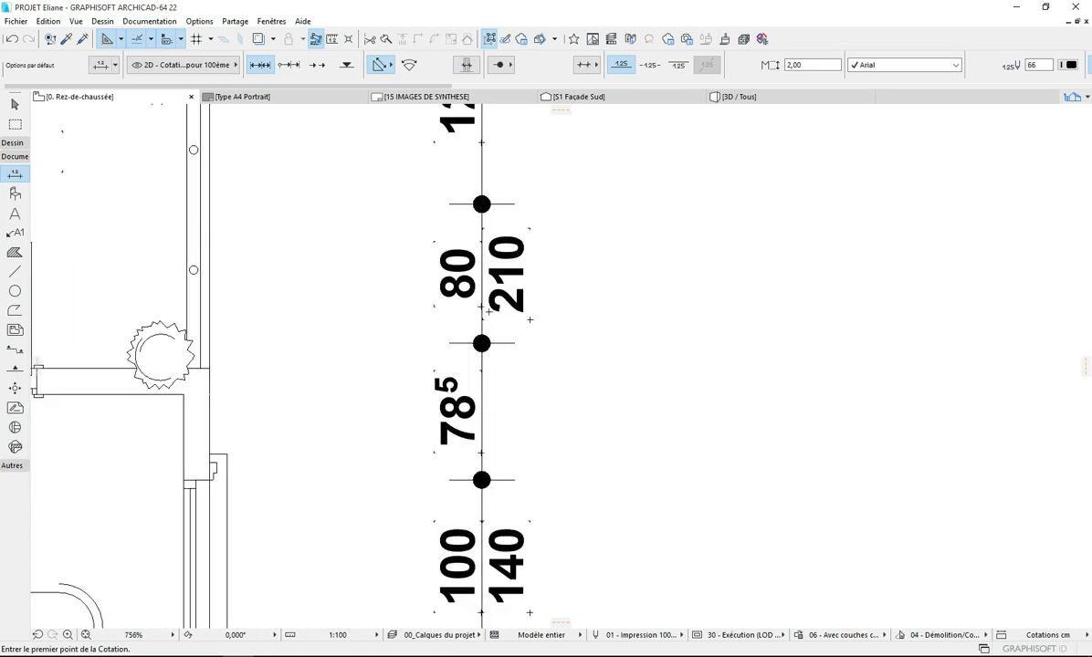
{"action": "scroll", "coordinate": [533, 256], "scroll_direction": "down", "scroll_amount": 5}
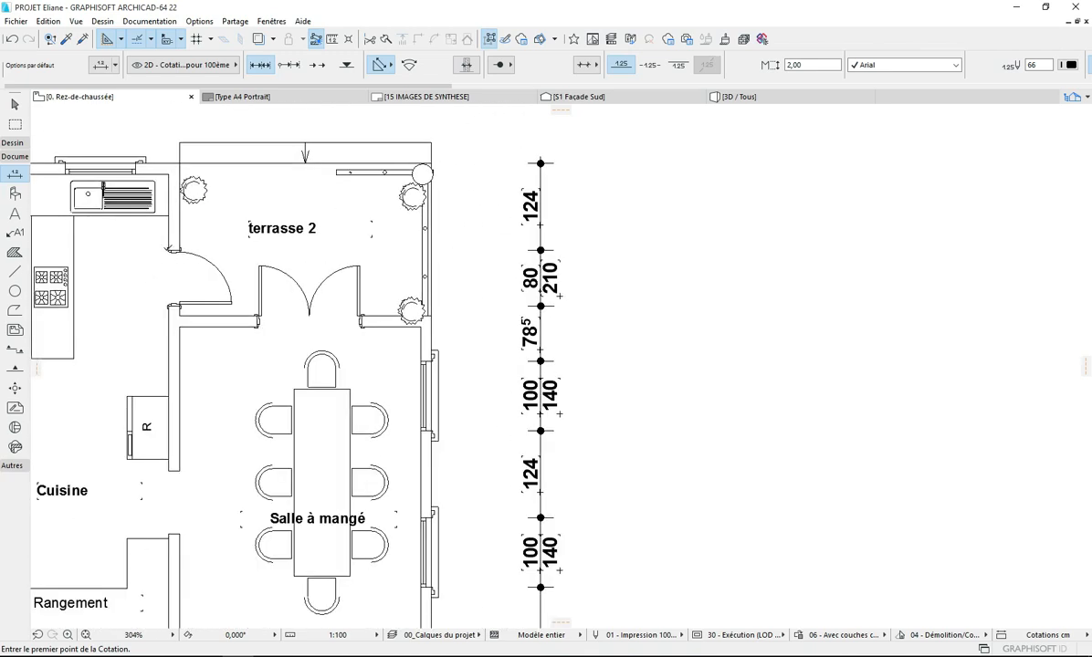
{"action": "scroll", "coordinate": [533, 256], "scroll_direction": "up", "scroll_amount": 3}
{"action": "scroll", "coordinate": [533, 256], "scroll_direction": "down", "scroll_amount": 2}
{"action": "scroll", "coordinate": [533, 255], "scroll_direction": "up", "scroll_amount": 4}
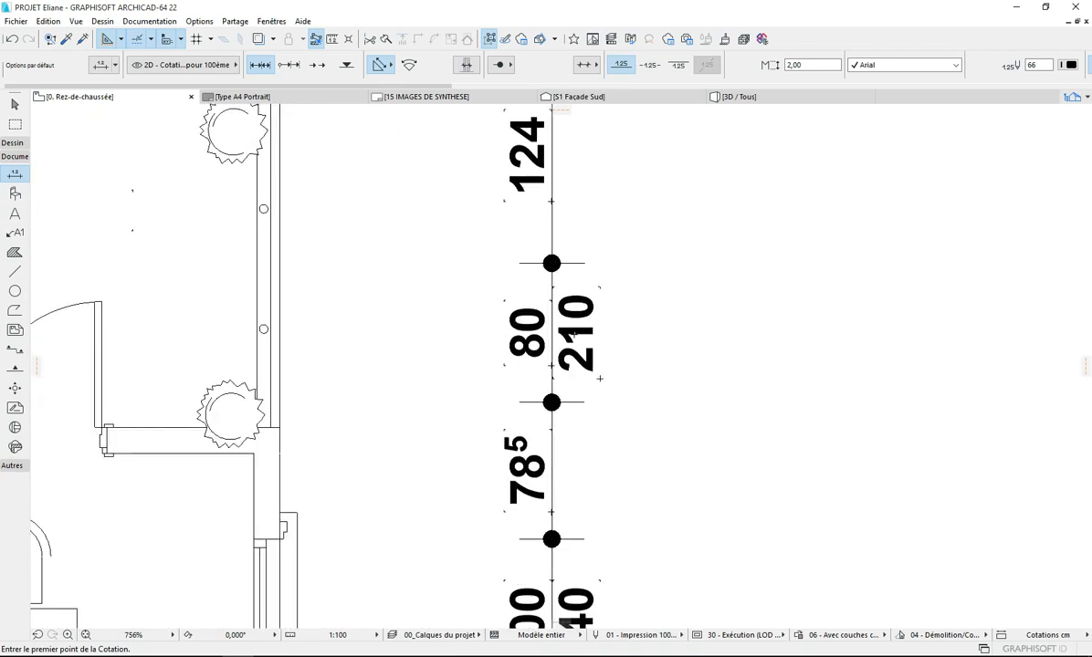
{"action": "scroll", "coordinate": [600, 377], "scroll_direction": "down", "scroll_amount": 12}
{"action": "scroll", "coordinate": [571, 449], "scroll_direction": "up", "scroll_amount": 3}
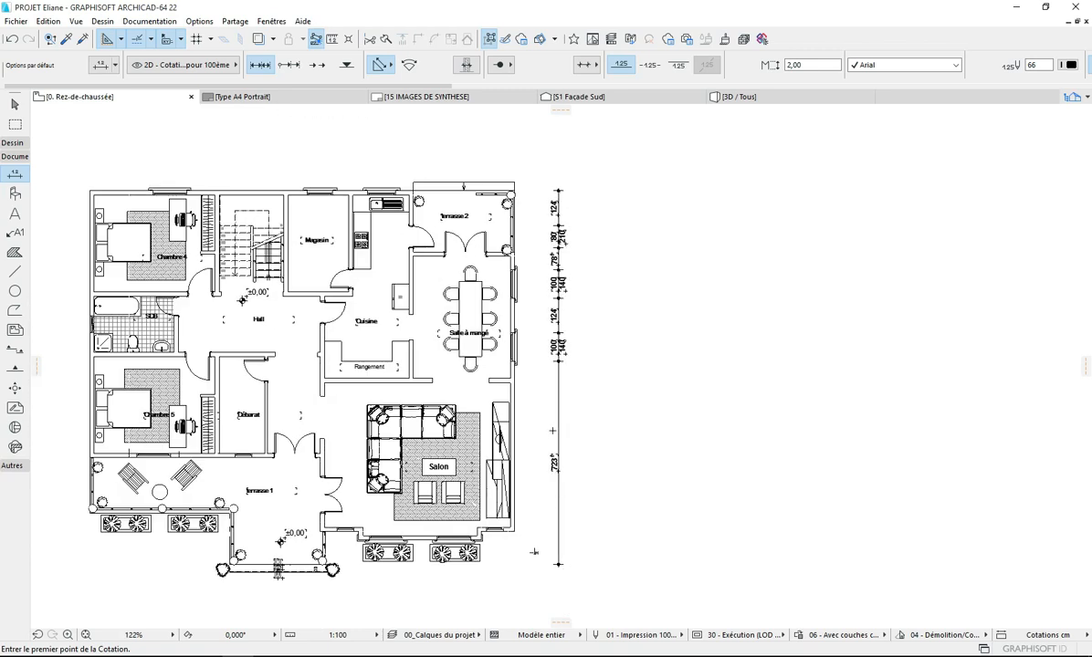
Step: Start a second vertical dimension chain at terrasse 2's outer edge and add the exterior corner where the terrace meets the Salle à mangé
{"action": "scroll", "coordinate": [533, 552], "scroll_direction": "down", "scroll_amount": 3}
{"action": "scroll", "coordinate": [532, 353], "scroll_direction": "up", "scroll_amount": 9}
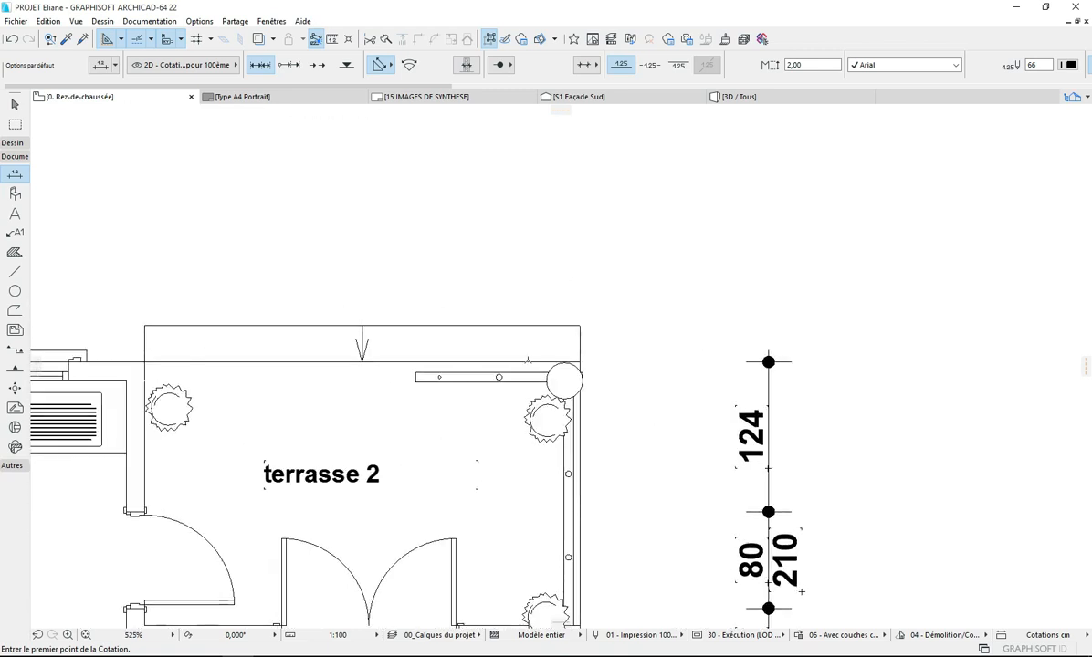
{"action": "left_click", "coordinate": [527, 362]}
{"action": "scroll", "coordinate": [594, 351], "scroll_direction": "down", "scroll_amount": 10}
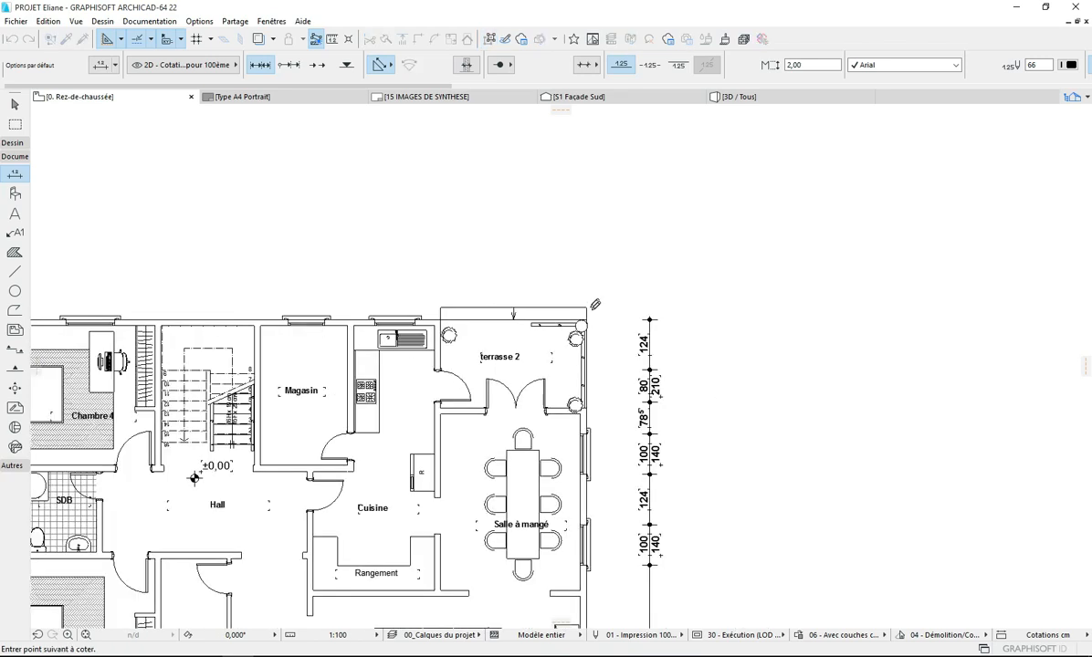
{"action": "scroll", "coordinate": [604, 362], "scroll_direction": "up", "scroll_amount": 12}
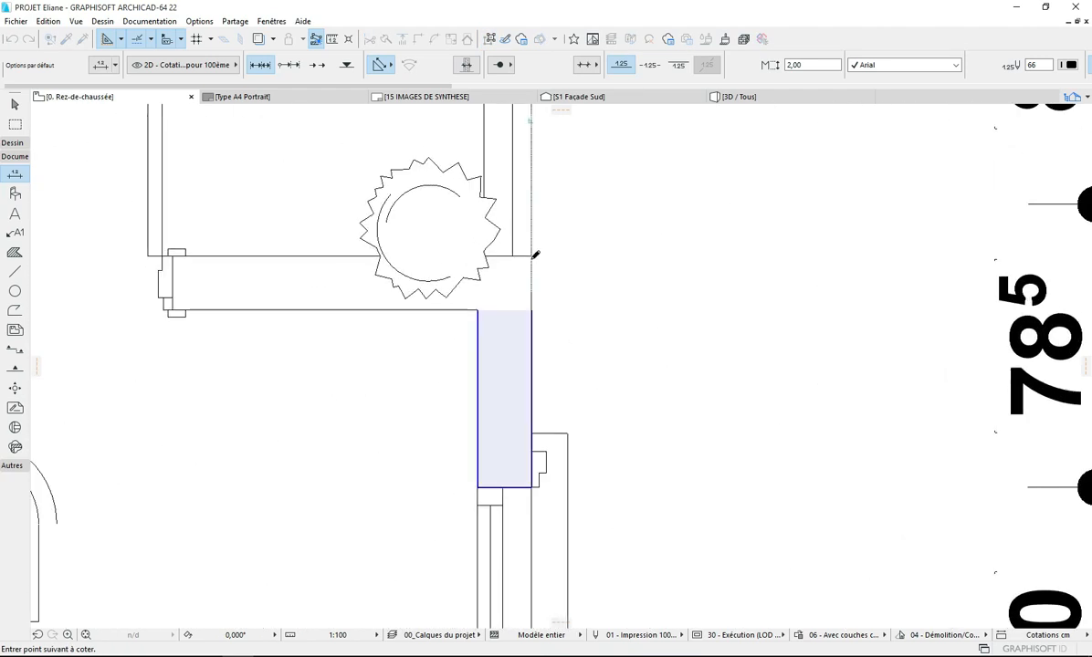
Step: Add the Salon's exterior corner and the outer corner of the adjoining projecting window bay to the vertical chain
{"action": "scroll", "coordinate": [536, 252], "scroll_direction": "down", "scroll_amount": 10}
{"action": "scroll", "coordinate": [509, 248], "scroll_direction": "up", "scroll_amount": 10}
{"action": "scroll", "coordinate": [507, 255], "scroll_direction": "up", "scroll_amount": 4}
{"action": "scroll", "coordinate": [481, 412], "scroll_direction": "down", "scroll_amount": 5}
{"action": "scroll", "coordinate": [475, 301], "scroll_direction": "up", "scroll_amount": 5}
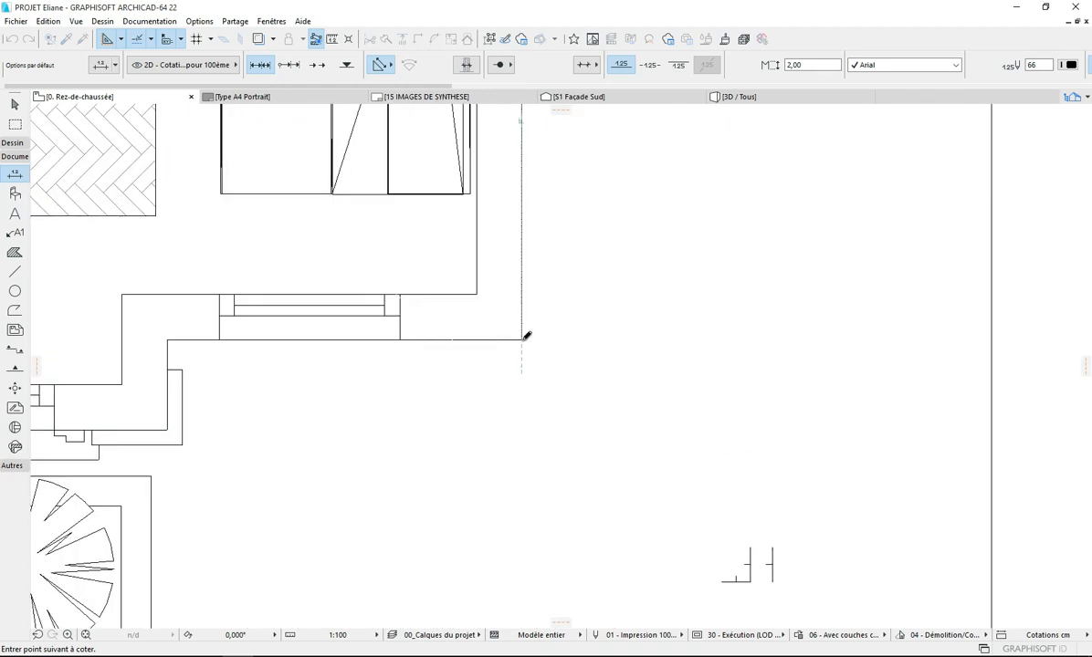
{"action": "left_click", "coordinate": [522, 338]}
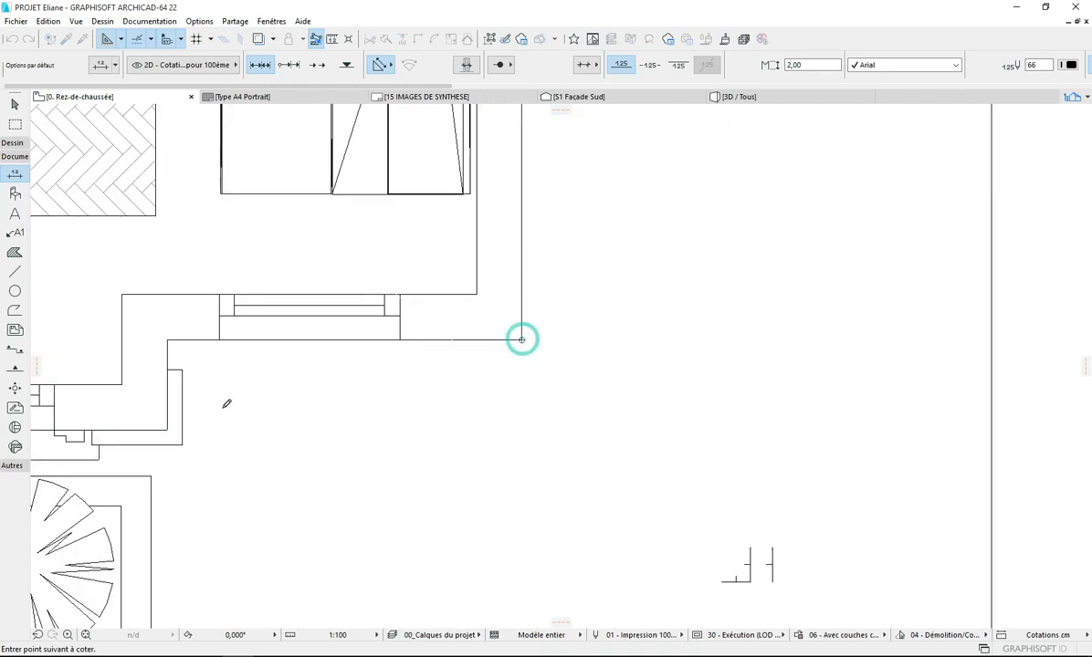
{"action": "left_click", "coordinate": [167, 428]}
Step: Add the front edge of terrasse 1, at the entrance step beside the round column, as the chain's last point
{"action": "scroll", "coordinate": [454, 411], "scroll_direction": "down", "scroll_amount": 6}
{"action": "scroll", "coordinate": [154, 408], "scroll_direction": "up", "scroll_amount": 4}
{"action": "scroll", "coordinate": [365, 429], "scroll_direction": "down", "scroll_amount": 4}
{"action": "scroll", "coordinate": [168, 463], "scroll_direction": "up", "scroll_amount": 2}
{"action": "scroll", "coordinate": [183, 467], "scroll_direction": "up", "scroll_amount": 5}
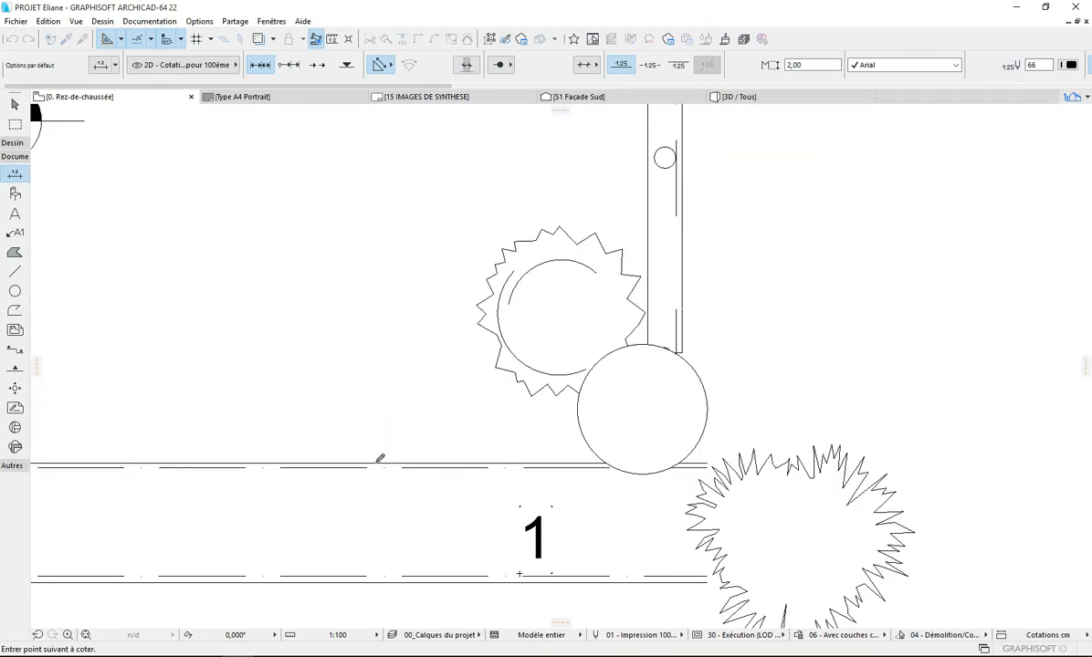
{"action": "left_click", "coordinate": [373, 461]}
Step: Place the second vertical dimension line parallel to the openings chain, just outside it
{"action": "scroll", "coordinate": [316, 519], "scroll_direction": "down", "scroll_amount": 7}
{"action": "scroll", "coordinate": [536, 346], "scroll_direction": "up", "scroll_amount": 2}
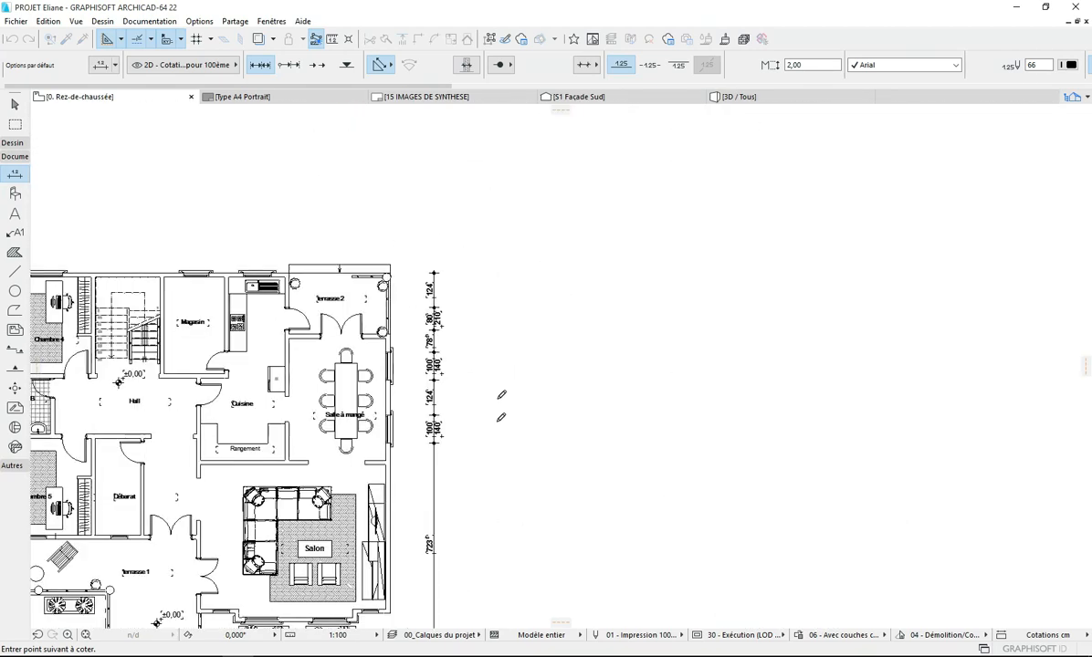
{"action": "scroll", "coordinate": [464, 394], "scroll_direction": "up", "scroll_amount": 2}
{"action": "double_click", "coordinate": [466, 395]}
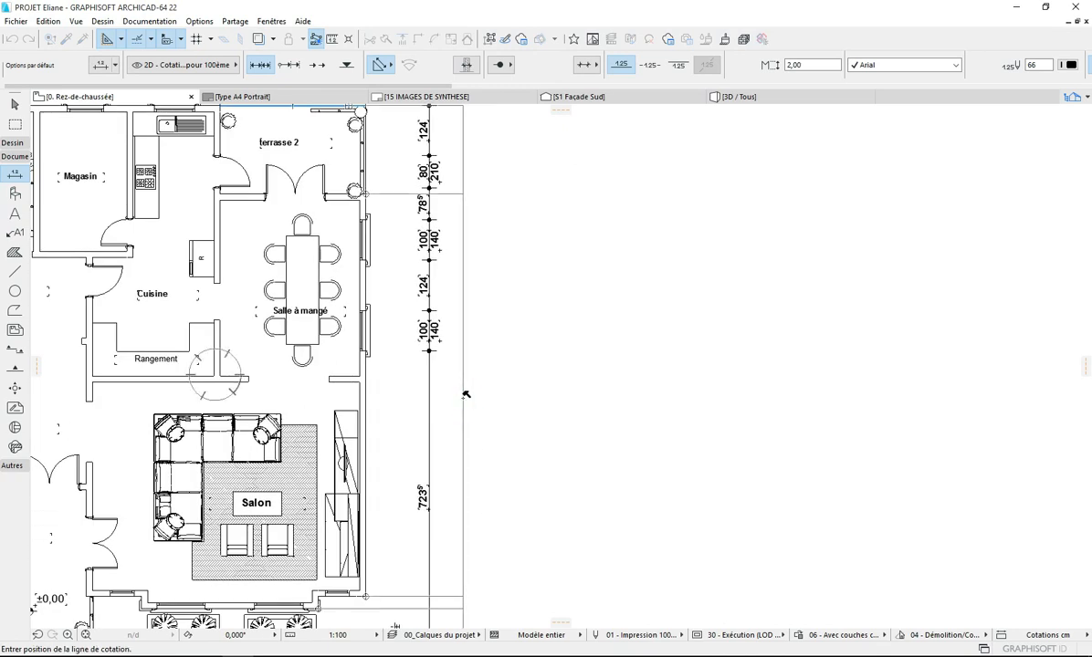
{"action": "left_click", "coordinate": [461, 387]}
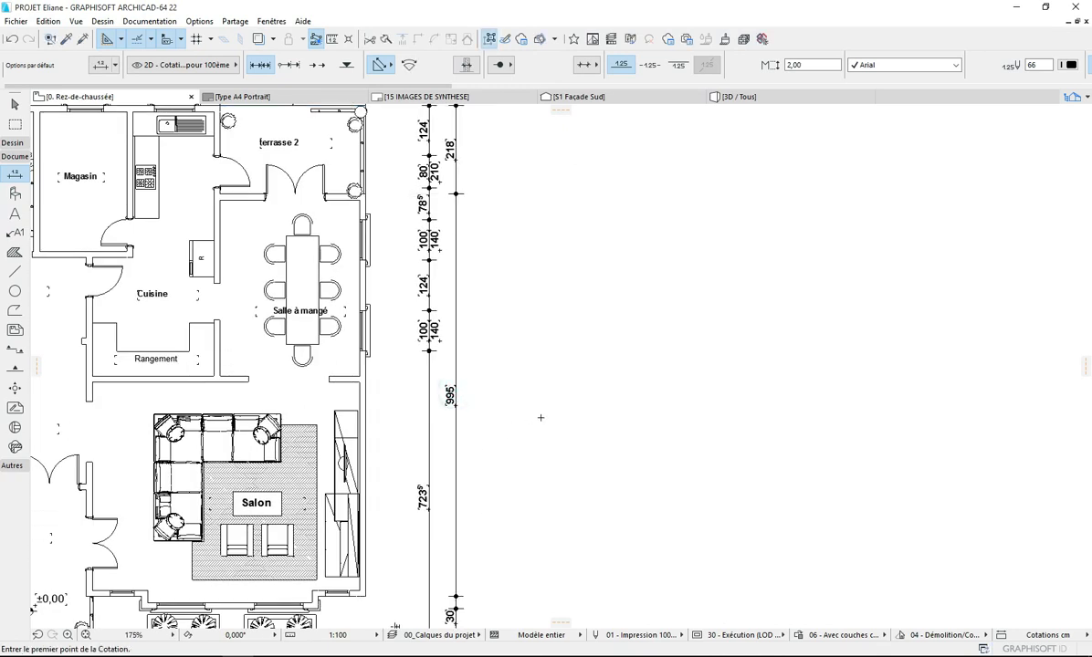
Step: Examine the two vertical dimension chains beside terrasse 2 and along the Salle à mangé and Salon wall
{"action": "scroll", "coordinate": [533, 400], "scroll_direction": "down", "scroll_amount": 4}
{"action": "scroll", "coordinate": [478, 222], "scroll_direction": "up", "scroll_amount": 5}
{"action": "scroll", "coordinate": [545, 260], "scroll_direction": "down", "scroll_amount": 5}
{"action": "scroll", "coordinate": [535, 321], "scroll_direction": "up", "scroll_amount": 6}
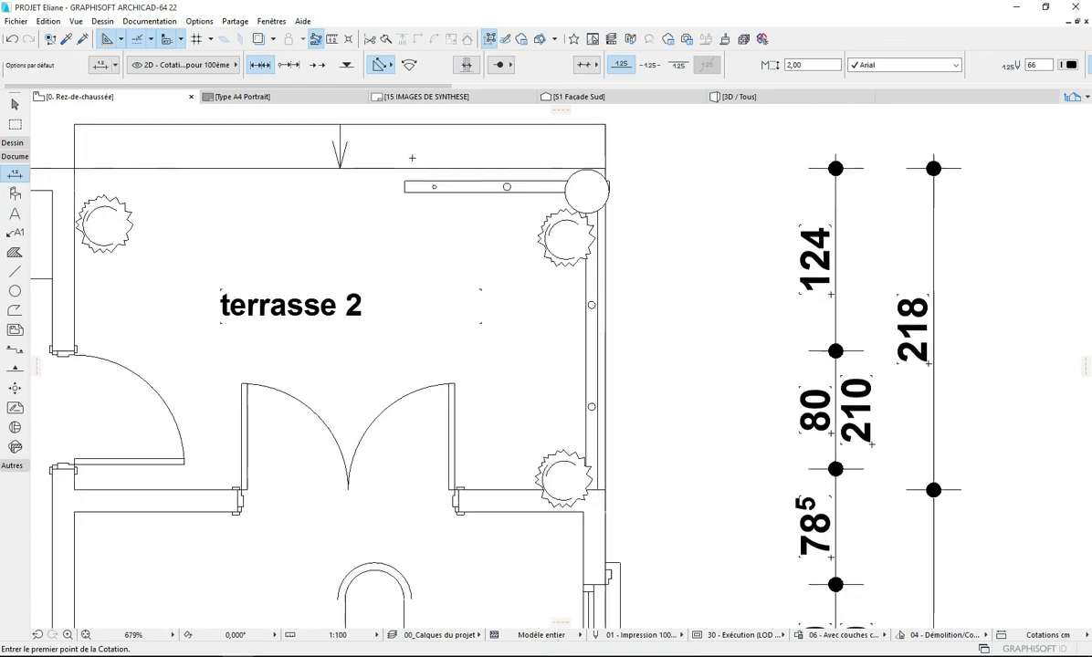
{"action": "scroll", "coordinate": [590, 199], "scroll_direction": "down", "scroll_amount": 4}
{"action": "scroll", "coordinate": [590, 199], "scroll_direction": "up", "scroll_amount": 2}
{"action": "scroll", "coordinate": [591, 199], "scroll_direction": "down", "scroll_amount": 3}
{"action": "scroll", "coordinate": [591, 199], "scroll_direction": "up", "scroll_amount": 5}
{"action": "scroll", "coordinate": [591, 199], "scroll_direction": "down", "scroll_amount": 4}
{"action": "scroll", "coordinate": [591, 199], "scroll_direction": "up", "scroll_amount": 3}
{"action": "scroll", "coordinate": [590, 199], "scroll_direction": "down", "scroll_amount": 6}
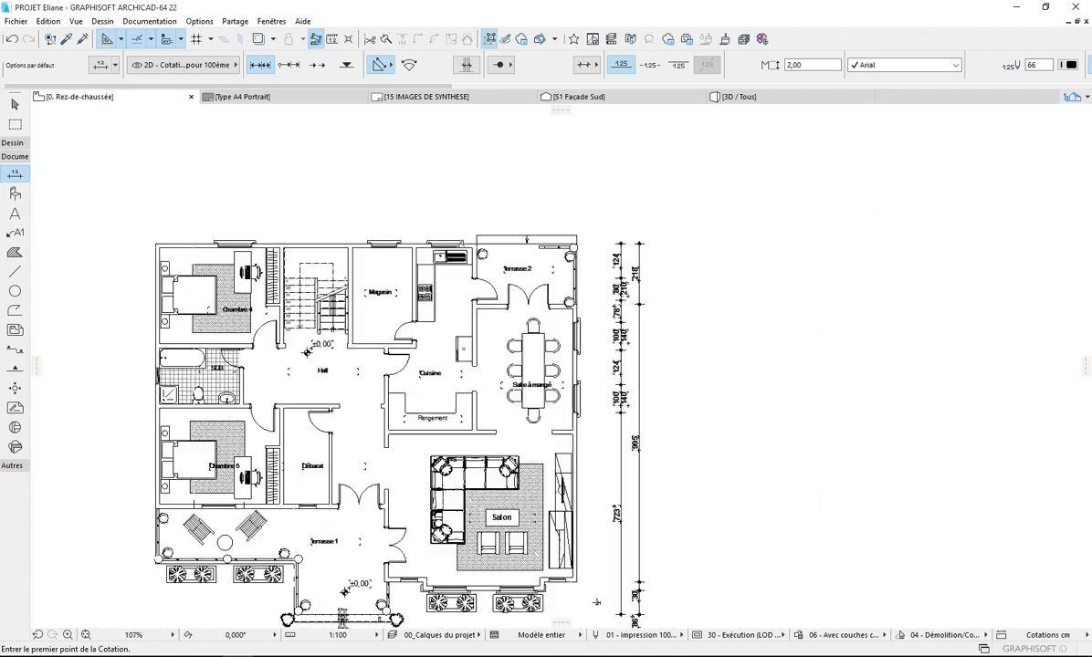
Step: Pick terrasse 2's outer edge and terrasse 1's front edge at the entrance step as the two points of an overall dimension
{"action": "scroll", "coordinate": [590, 198], "scroll_direction": "up", "scroll_amount": 5}
{"action": "scroll", "coordinate": [456, 249], "scroll_direction": "up", "scroll_amount": 3}
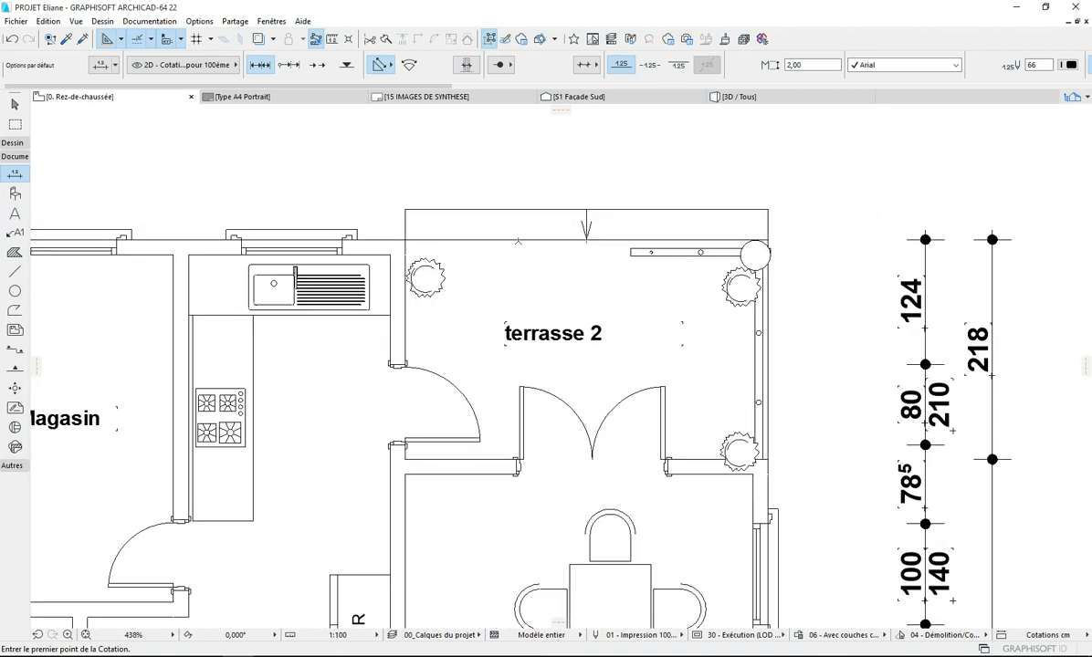
{"action": "left_click", "coordinate": [487, 243]}
{"action": "scroll", "coordinate": [512, 228], "scroll_direction": "down", "scroll_amount": 4}
{"action": "scroll", "coordinate": [464, 506], "scroll_direction": "up", "scroll_amount": 8}
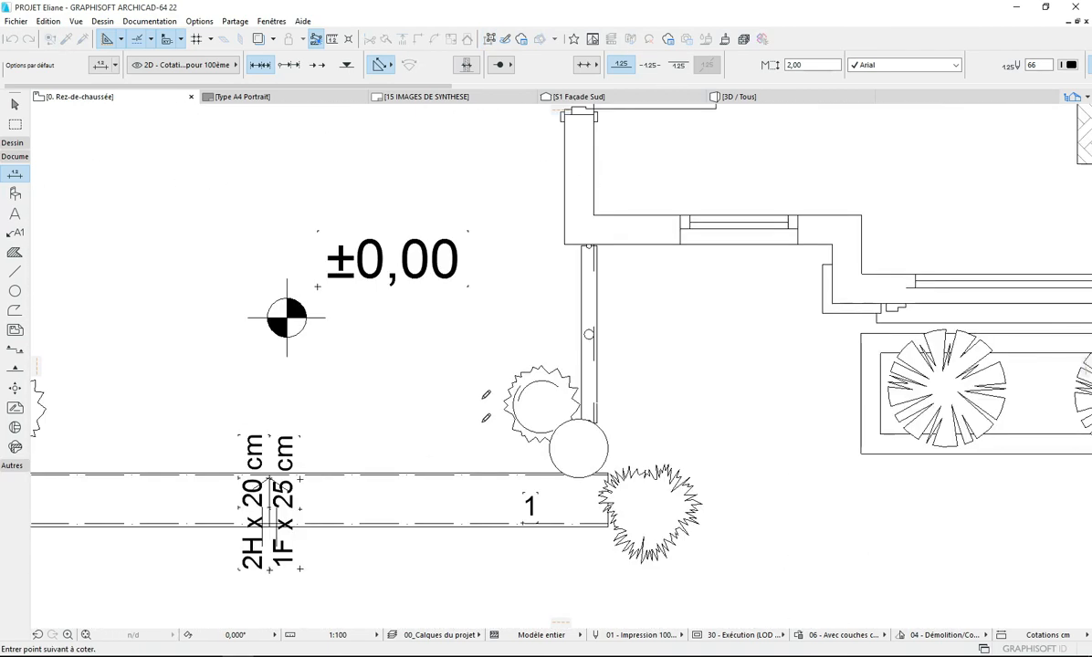
{"action": "scroll", "coordinate": [464, 506], "scroll_direction": "up", "scroll_amount": 2}
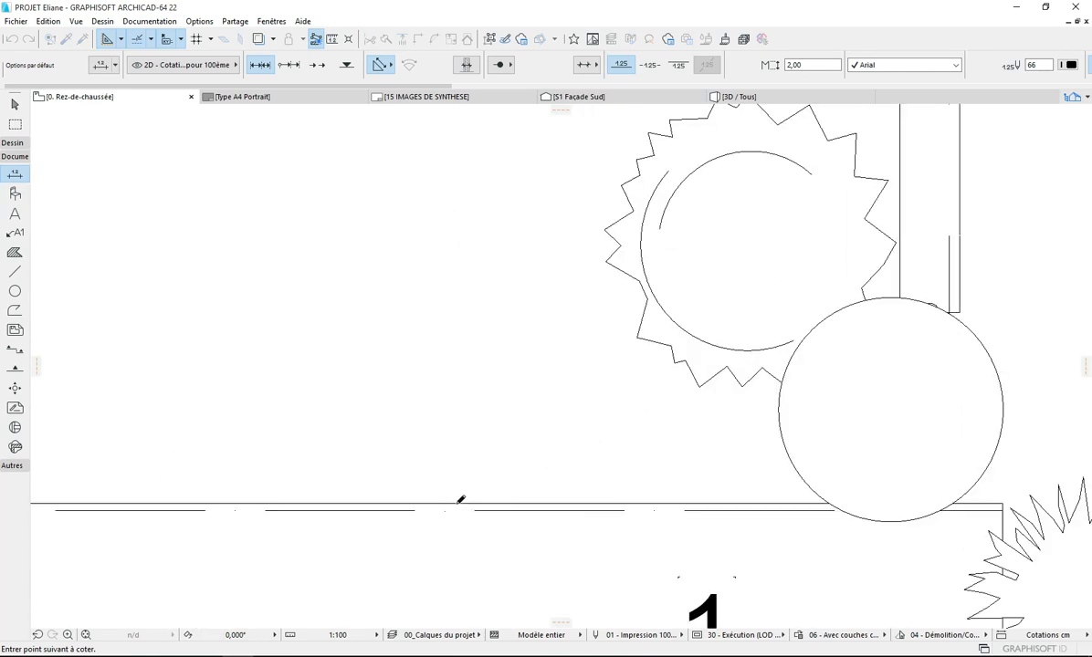
Step: Place the overall vertical dimension line outside the two existing chains
{"action": "scroll", "coordinate": [383, 438], "scroll_direction": "down", "scroll_amount": 10}
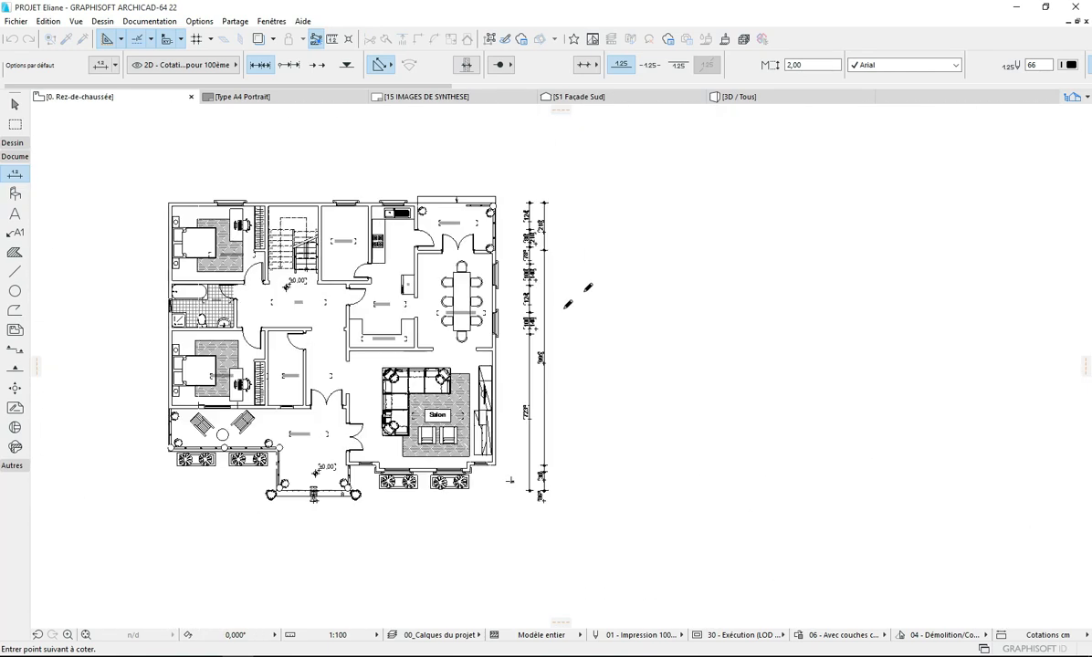
{"action": "scroll", "coordinate": [588, 287], "scroll_direction": "up", "scroll_amount": 3}
{"action": "double_click", "coordinate": [527, 383]}
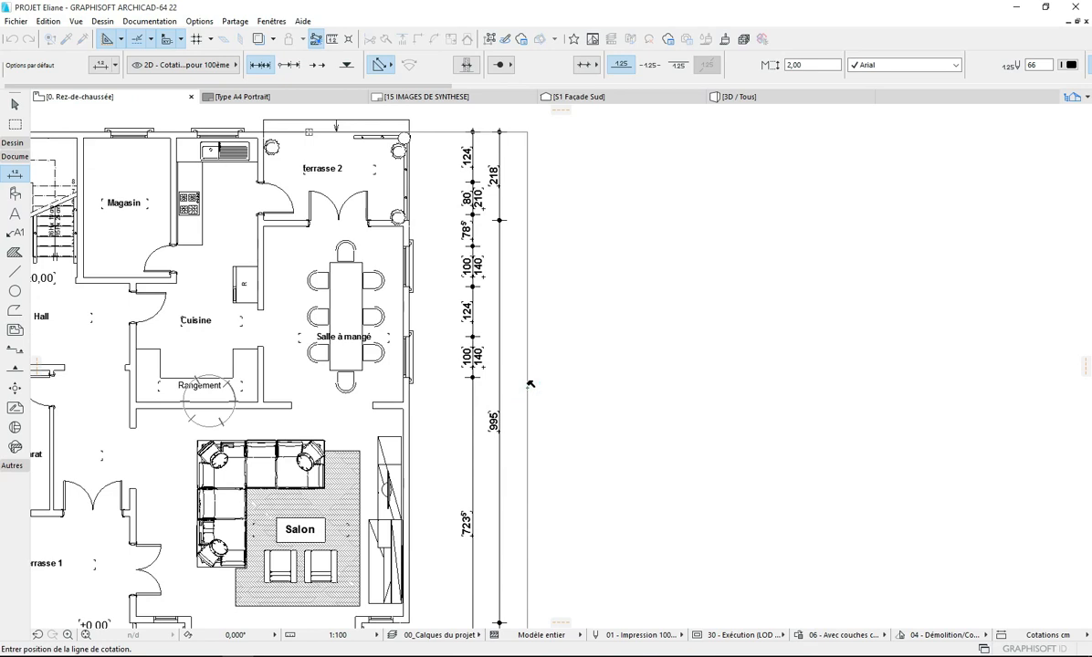
{"action": "left_click", "coordinate": [528, 384]}
{"action": "scroll", "coordinate": [603, 394], "scroll_direction": "down", "scroll_amount": 3}
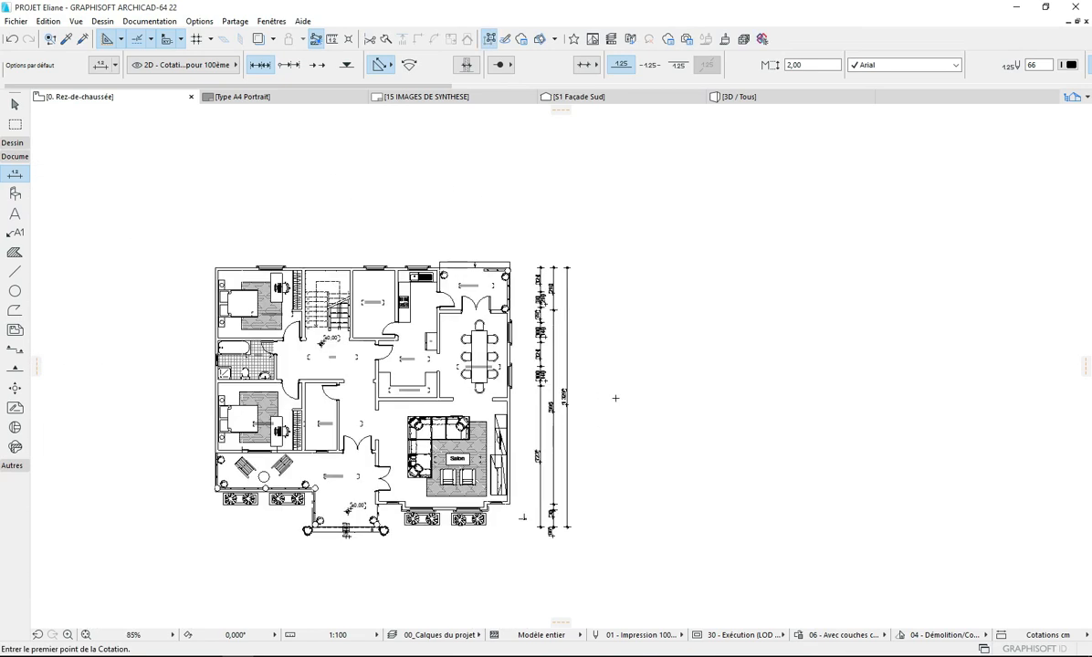
Step: Review the three vertical dimension lines against the whole ground-floor plan
{"action": "scroll", "coordinate": [400, 356], "scroll_direction": "up", "scroll_amount": 2}
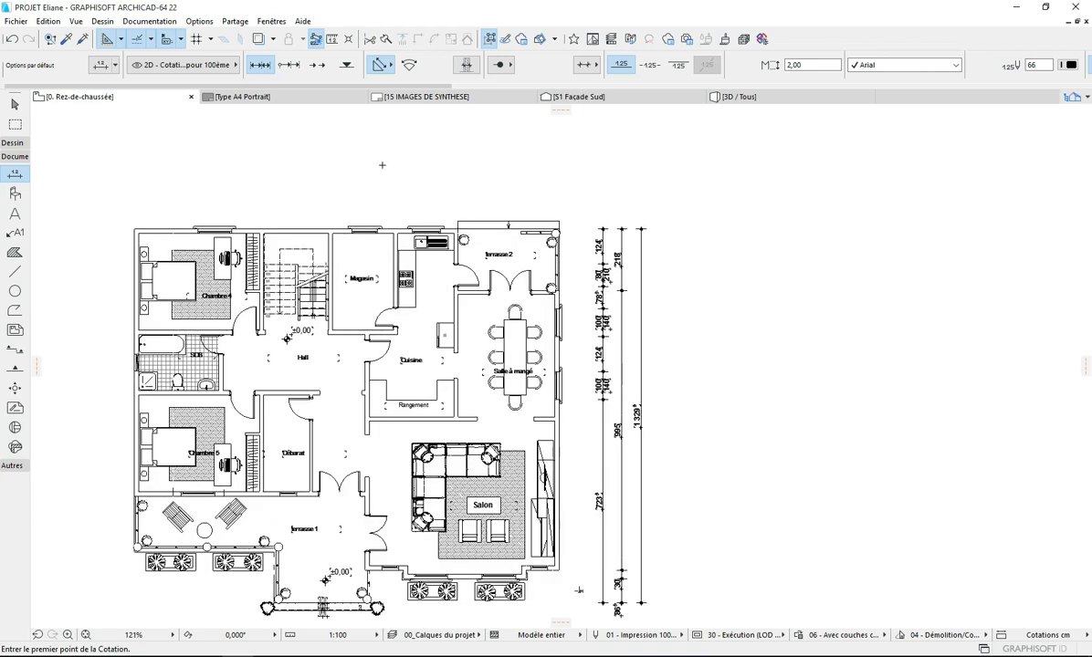
{"action": "scroll", "coordinate": [382, 165], "scroll_direction": "down", "scroll_amount": 1}
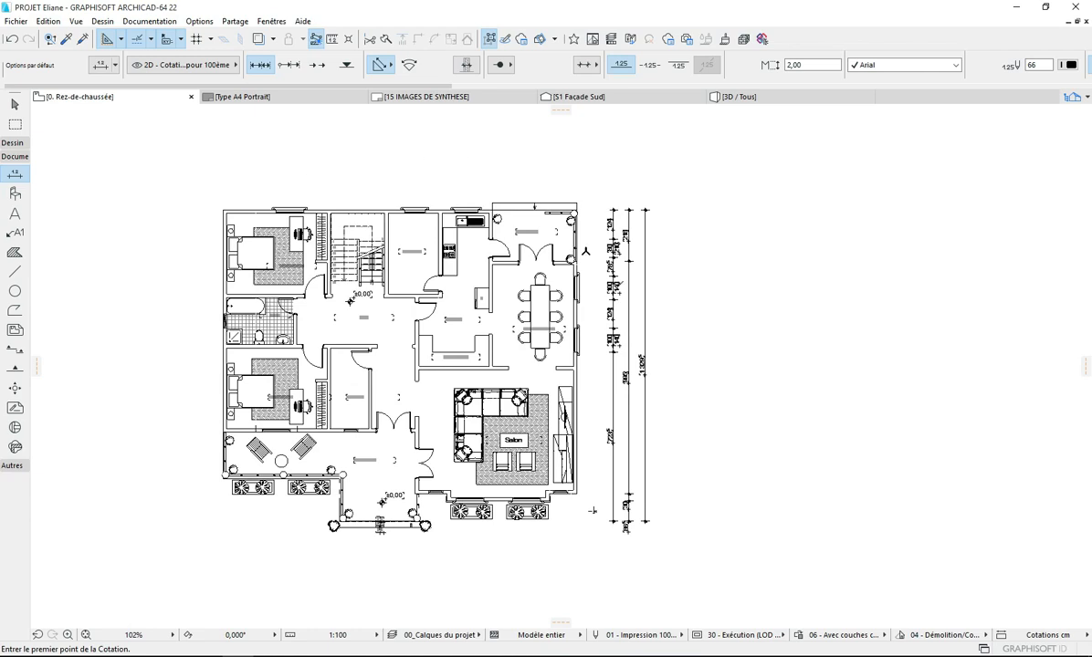
{"action": "scroll", "coordinate": [656, 328], "scroll_direction": "up", "scroll_amount": 1}
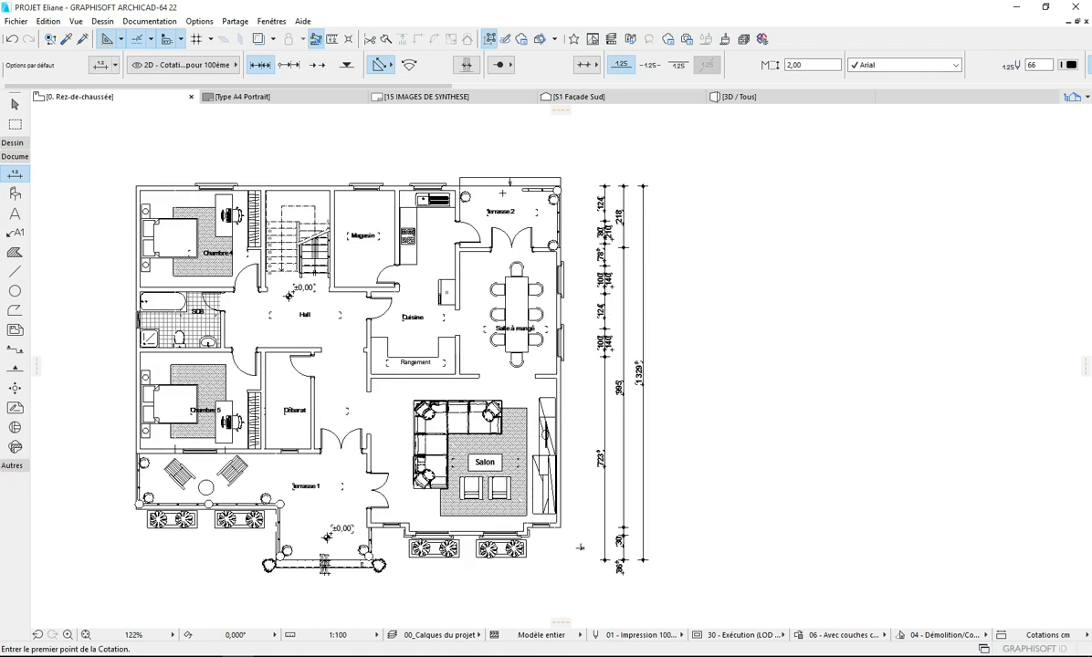
{"action": "scroll", "coordinate": [500, 197], "scroll_direction": "down", "scroll_amount": 4}
{"action": "scroll", "coordinate": [458, 219], "scroll_direction": "up", "scroll_amount": 4}
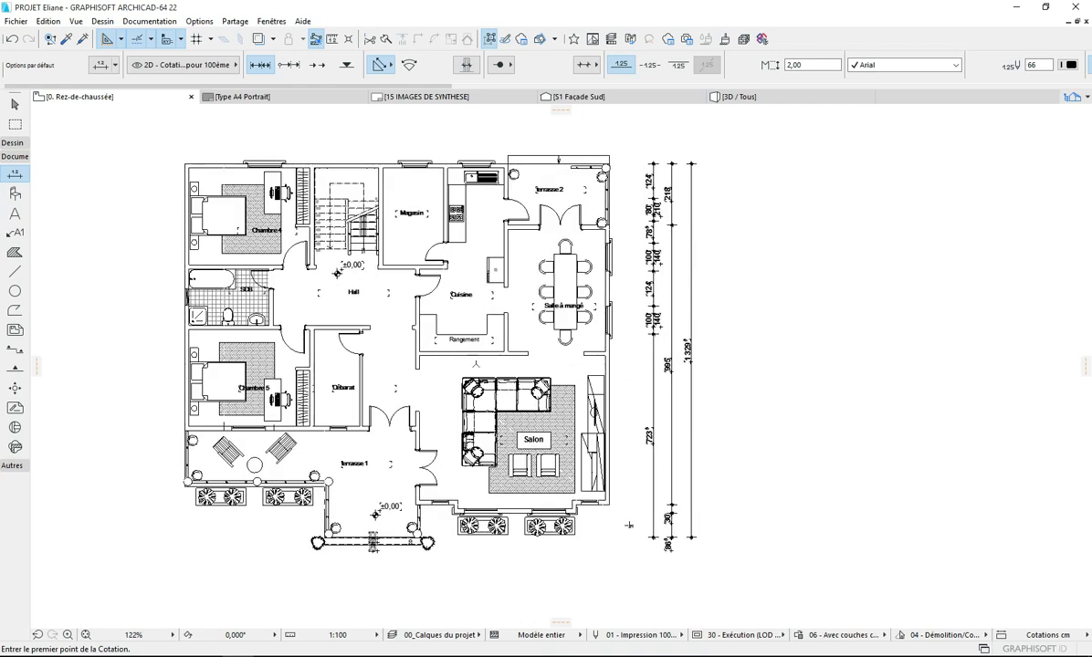
{"action": "scroll", "coordinate": [624, 267], "scroll_direction": "up", "scroll_amount": 7}
{"action": "scroll", "coordinate": [720, 357], "scroll_direction": "down", "scroll_amount": 9}
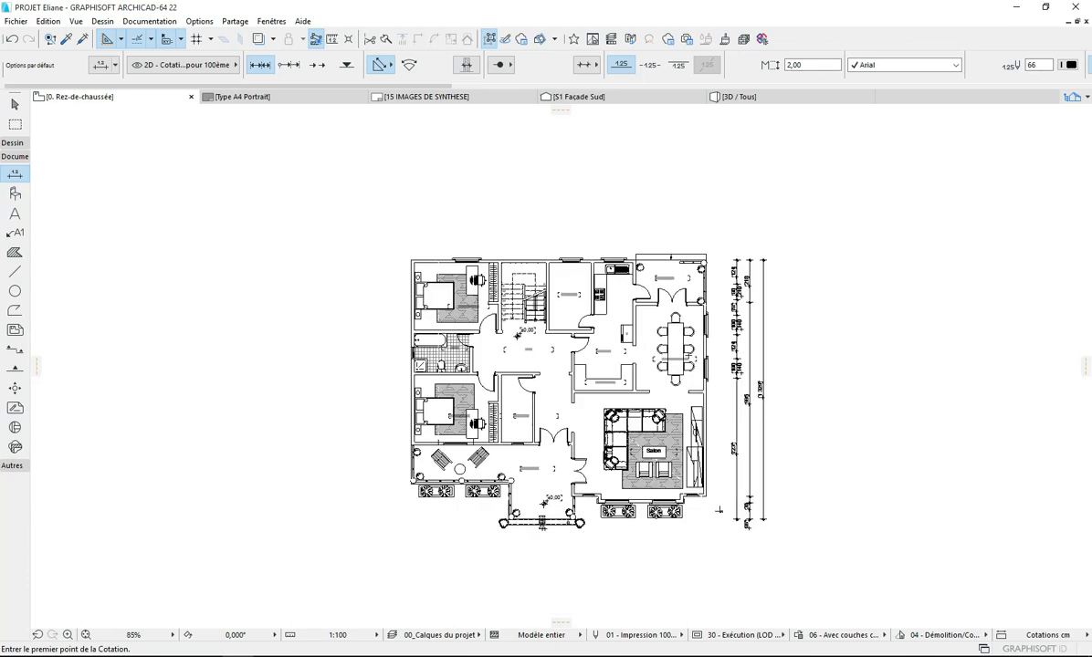
{"action": "scroll", "coordinate": [718, 510], "scroll_direction": "up", "scroll_amount": 3}
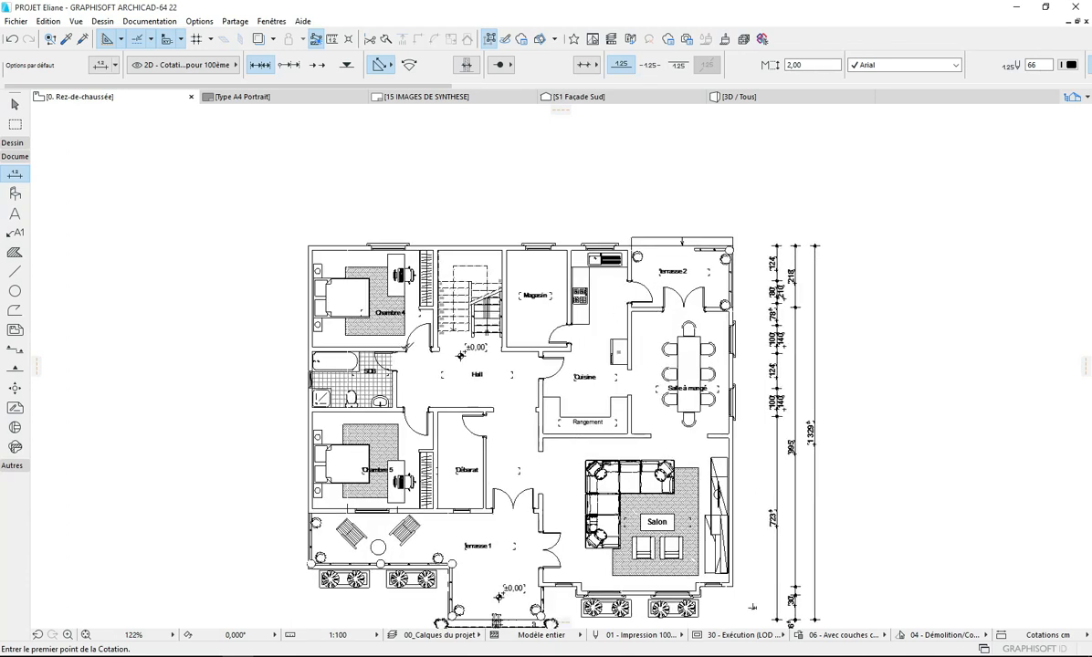
Step: Start a horizontal interior dimension chain by picking both faces of Chambre 4's outer wall beside the bed
{"action": "scroll", "coordinate": [516, 283], "scroll_direction": "up", "scroll_amount": 5}
{"action": "scroll", "coordinate": [516, 283], "scroll_direction": "down", "scroll_amount": 4}
{"action": "scroll", "coordinate": [447, 228], "scroll_direction": "up", "scroll_amount": 5}
{"action": "scroll", "coordinate": [183, 411], "scroll_direction": "up", "scroll_amount": 5}
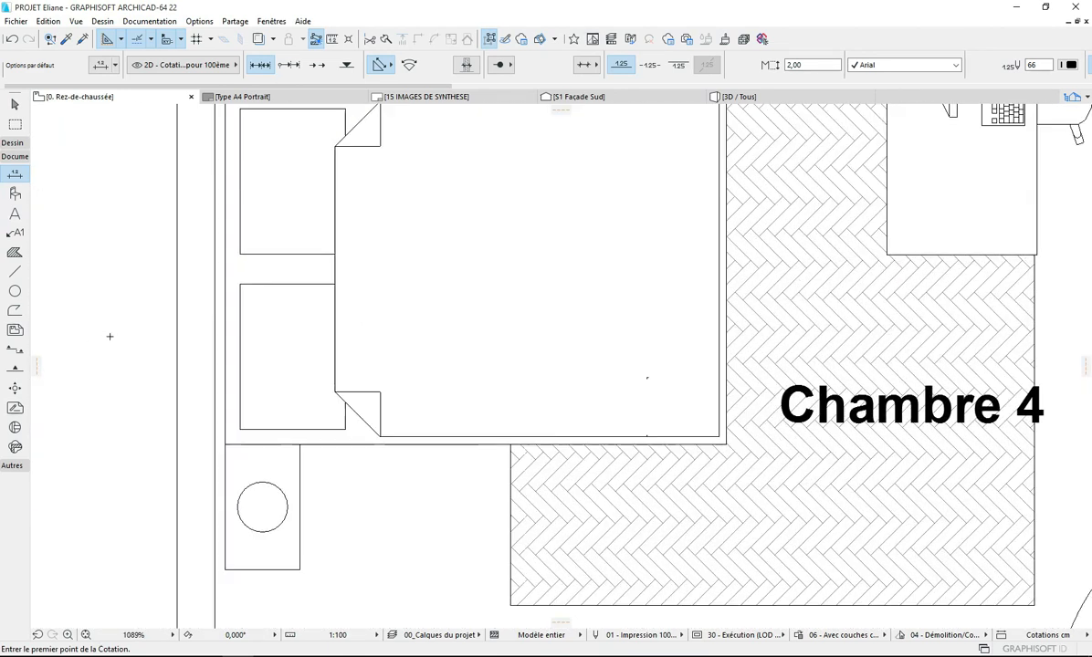
{"action": "left_click", "coordinate": [177, 335]}
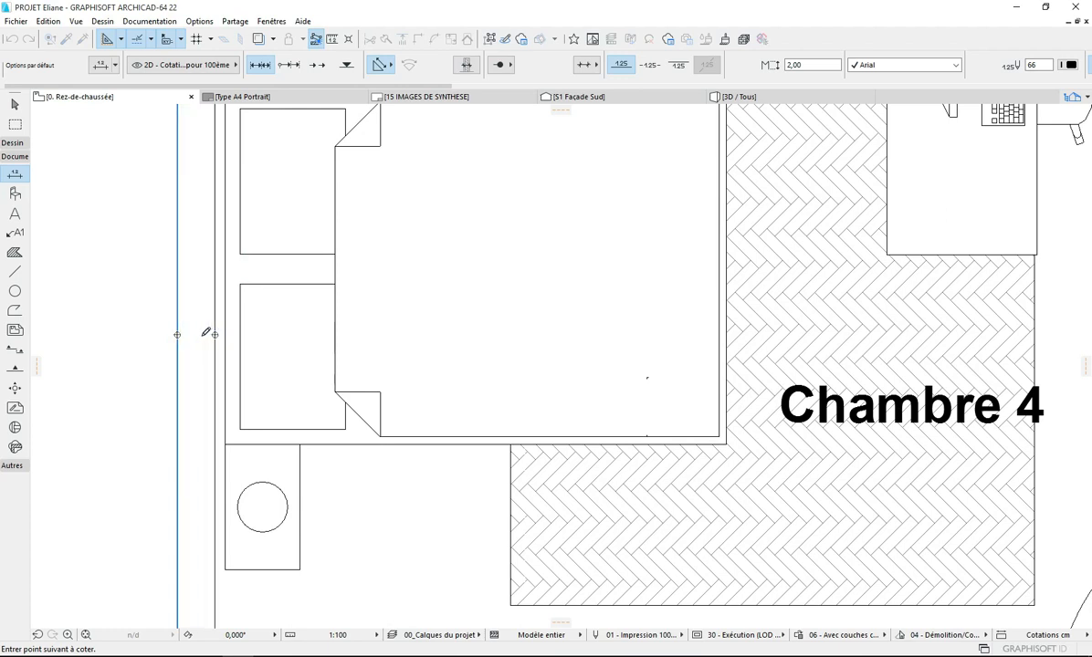
{"action": "scroll", "coordinate": [202, 295], "scroll_direction": "down", "scroll_amount": 1}
{"action": "scroll", "coordinate": [187, 295], "scroll_direction": "up", "scroll_amount": 2}
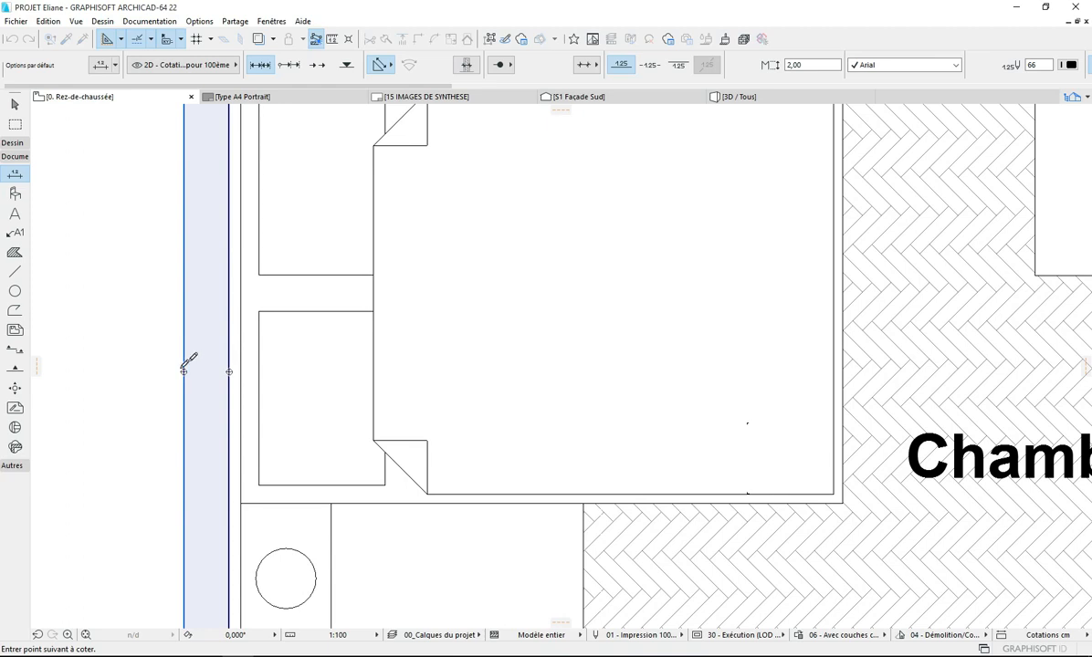
Step: Add both faces of the two walls enclosing the staircase, on the Chambre 4 side and the Magasin side, to the chain
{"action": "scroll", "coordinate": [203, 372], "scroll_direction": "down", "scroll_amount": 3}
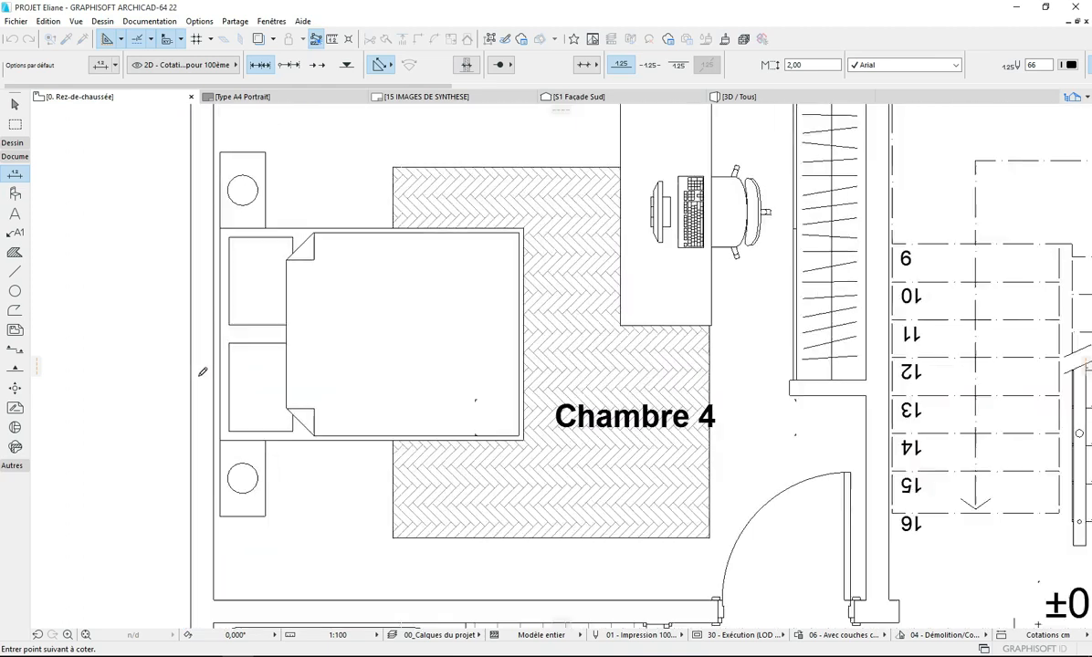
{"action": "scroll", "coordinate": [351, 381], "scroll_direction": "up", "scroll_amount": 1}
{"action": "scroll", "coordinate": [365, 384], "scroll_direction": "down", "scroll_amount": 1}
{"action": "scroll", "coordinate": [482, 400], "scroll_direction": "up", "scroll_amount": 2}
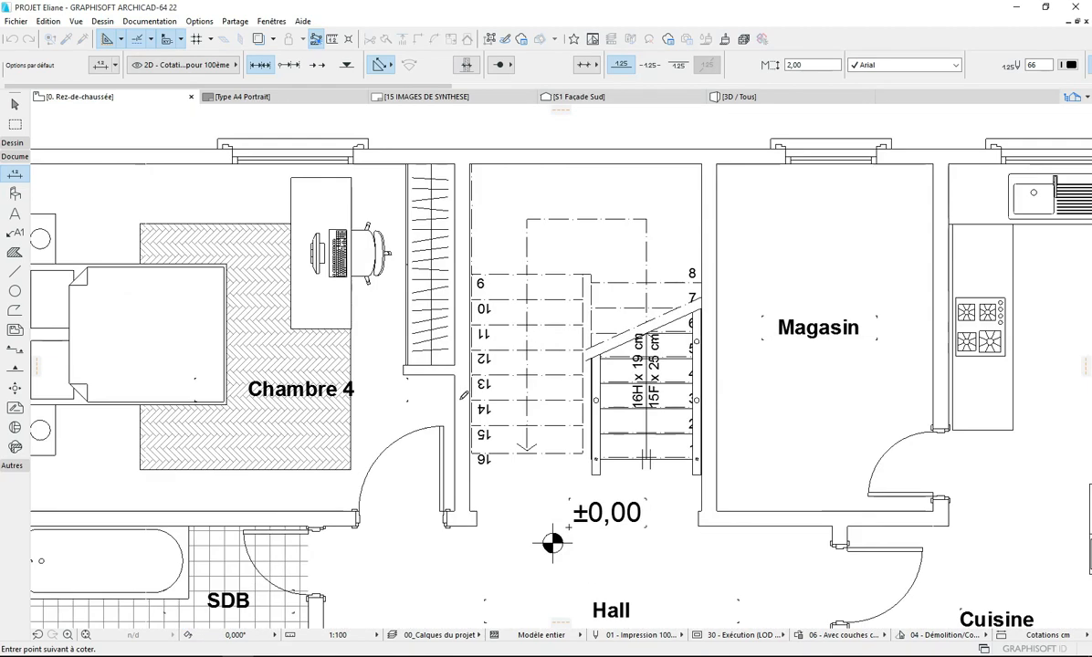
{"action": "scroll", "coordinate": [706, 390], "scroll_direction": "up", "scroll_amount": 2}
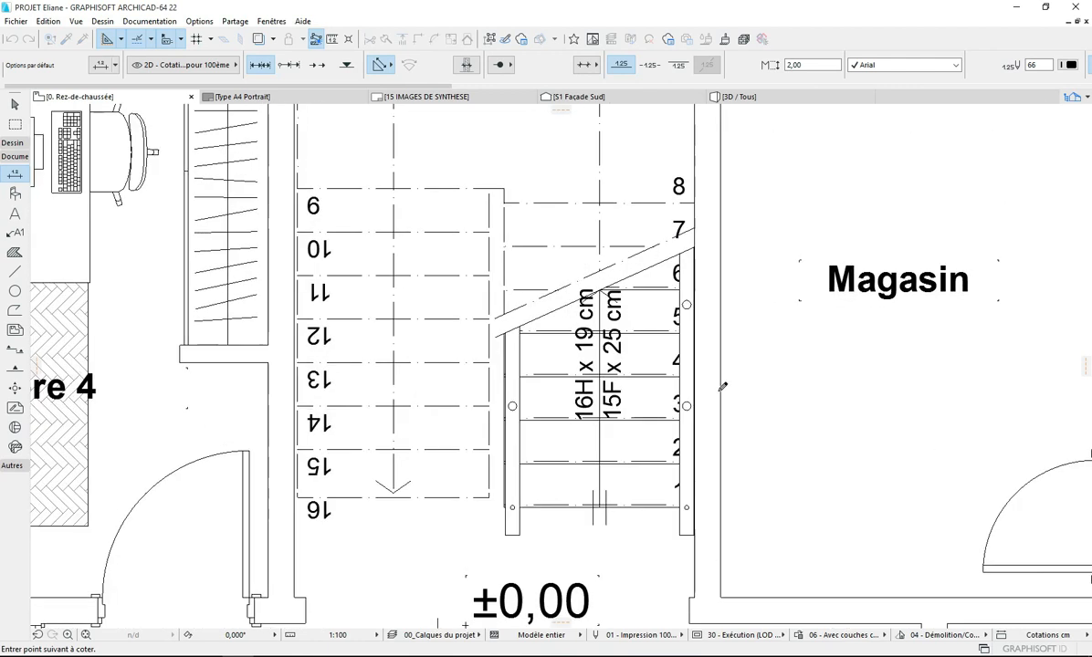
{"action": "scroll", "coordinate": [722, 387], "scroll_direction": "down", "scroll_amount": 3}
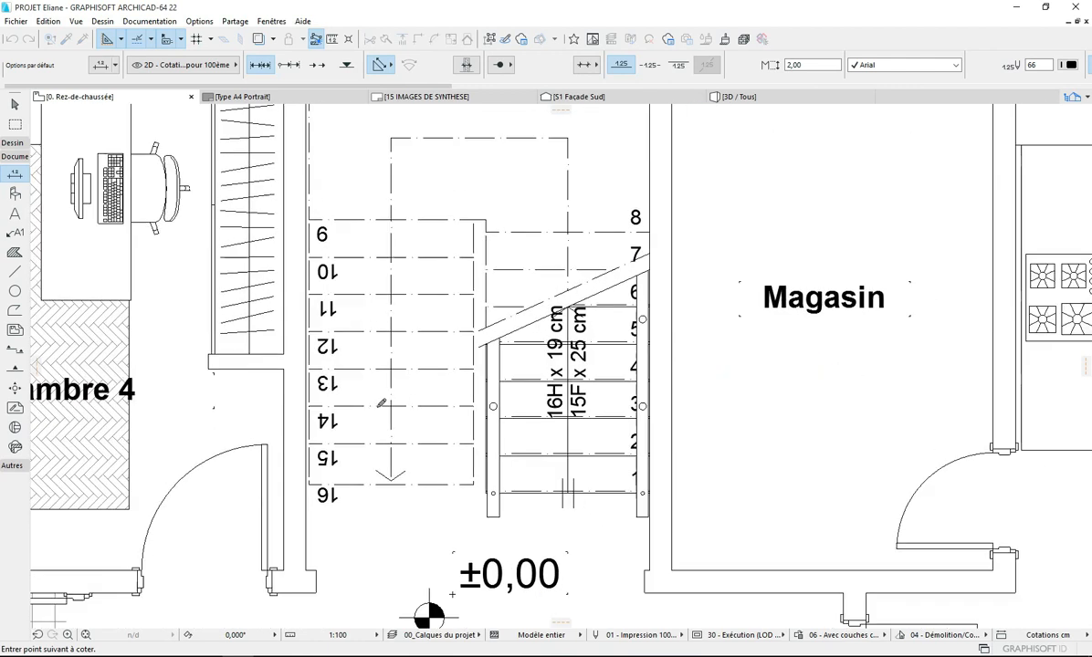
Step: Add both faces of the Magasin–Cuisine partition and of the wall between the Cuisine and terrasse 2 to the chain
{"action": "scroll", "coordinate": [621, 397], "scroll_direction": "up", "scroll_amount": 2}
{"action": "scroll", "coordinate": [603, 405], "scroll_direction": "down", "scroll_amount": 2}
{"action": "scroll", "coordinate": [749, 256], "scroll_direction": "up", "scroll_amount": 2}
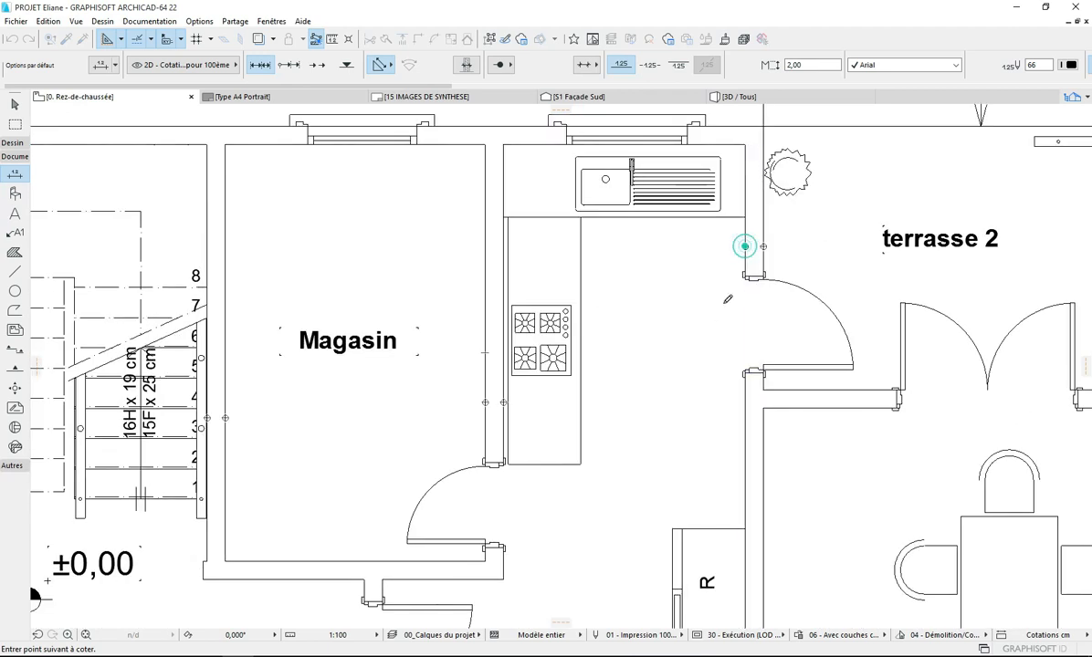
Step: Add terrasse 2's outer side edge, beside the round column, as the last point of the horizontal chain
{"action": "scroll", "coordinate": [743, 182], "scroll_direction": "down", "scroll_amount": 2}
{"action": "scroll", "coordinate": [822, 347], "scroll_direction": "up", "scroll_amount": 3}
{"action": "scroll", "coordinate": [856, 357], "scroll_direction": "down", "scroll_amount": 3}
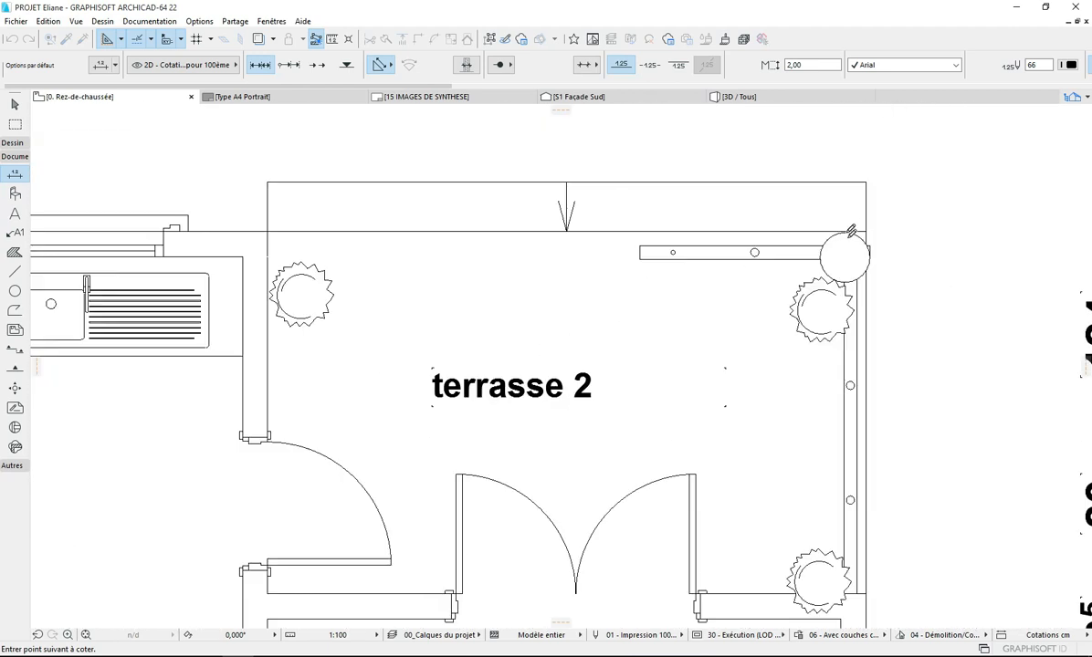
{"action": "scroll", "coordinate": [889, 299], "scroll_direction": "up", "scroll_amount": 2}
{"action": "scroll", "coordinate": [885, 335], "scroll_direction": "down", "scroll_amount": 4}
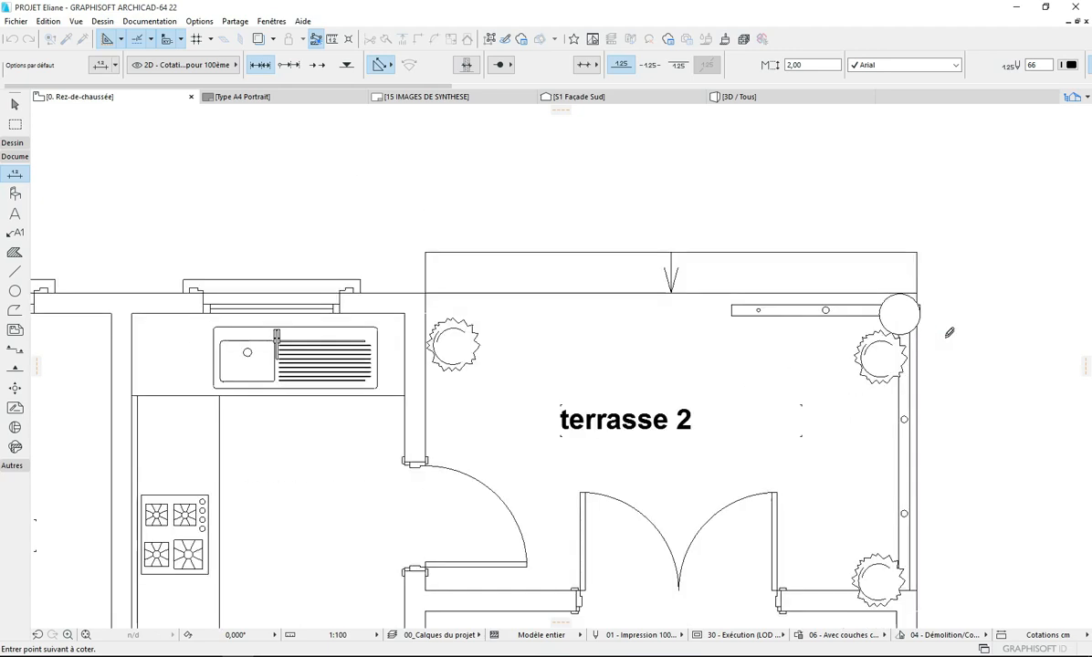
Step: Place the horizontal interior dimension line across Chambre 4, the staircase, Magasin, Cuisine and terrasse 2, just above the Magasin label
{"action": "scroll", "coordinate": [543, 366], "scroll_direction": "up", "scroll_amount": 3}
{"action": "scroll", "coordinate": [835, 329], "scroll_direction": "up", "scroll_amount": 2}
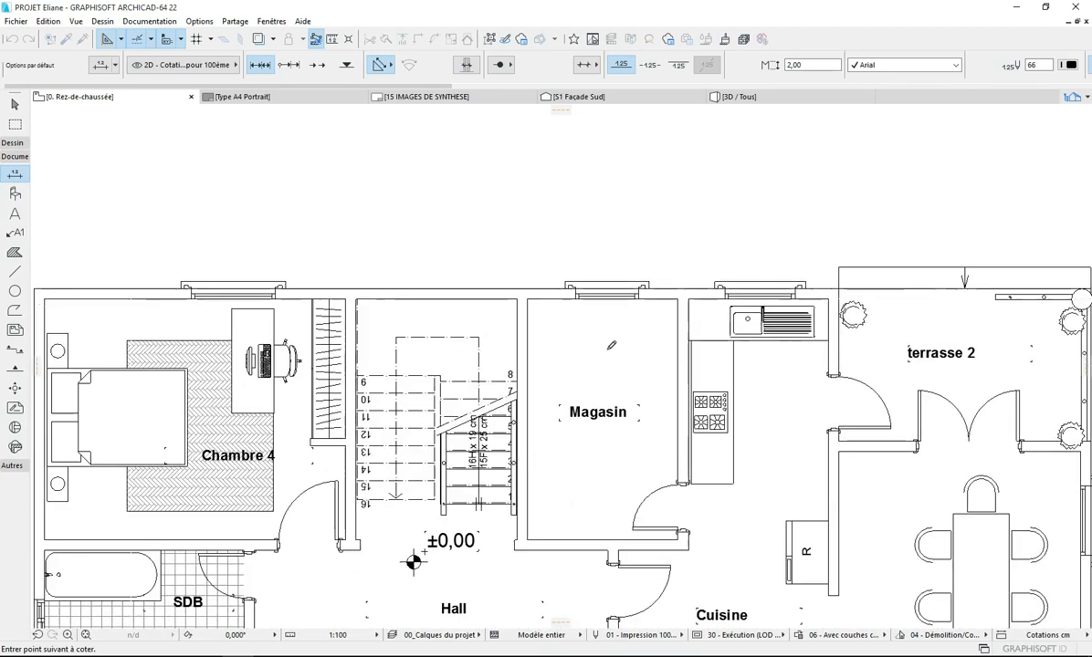
{"action": "double_click", "coordinate": [566, 336]}
{"action": "left_click", "coordinate": [606, 358]}
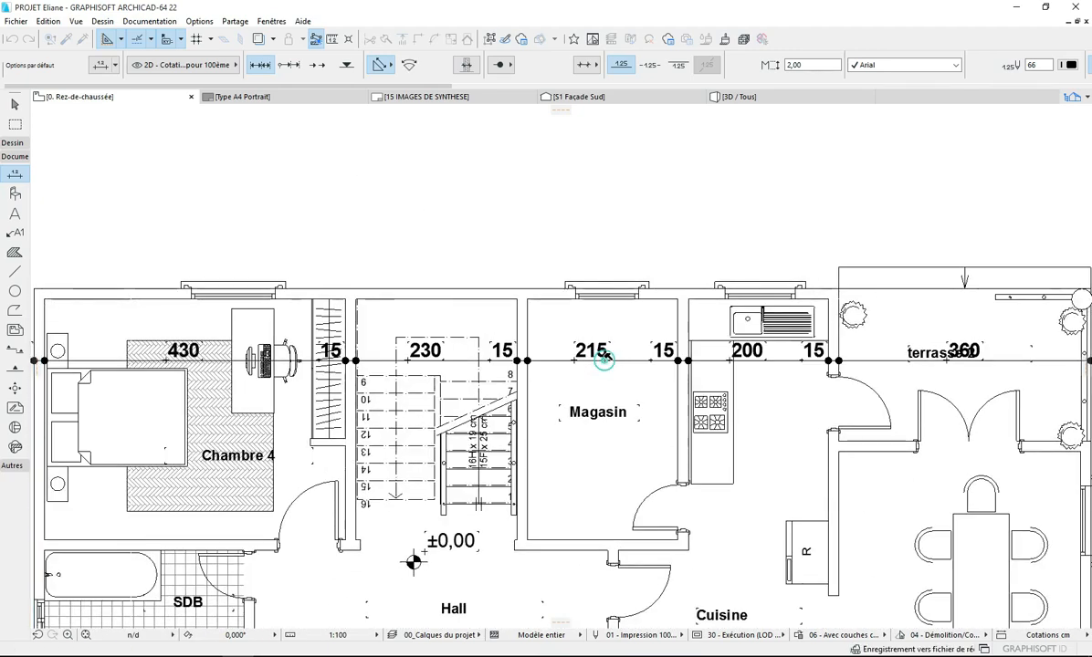
Step: Move the horizontal interior dimension line slightly down so it runs below the terrasse 2 label and just above the Magasin label
{"action": "scroll", "coordinate": [639, 365], "scroll_direction": "down", "scroll_amount": 3}
{"action": "scroll", "coordinate": [749, 377], "scroll_direction": "up", "scroll_amount": 3}
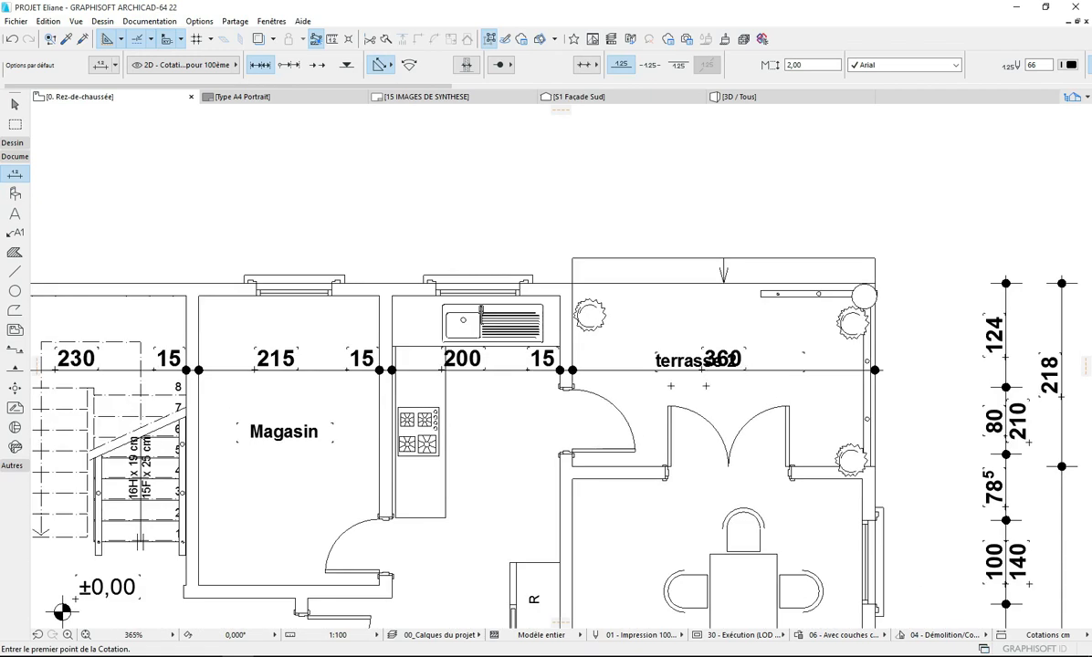
{"action": "scroll", "coordinate": [602, 343], "scroll_direction": "down", "scroll_amount": 3}
{"action": "scroll", "coordinate": [629, 351], "scroll_direction": "up", "scroll_amount": 3}
{"action": "scroll", "coordinate": [639, 355], "scroll_direction": "down", "scroll_amount": 3}
{"action": "scroll", "coordinate": [642, 355], "scroll_direction": "up", "scroll_amount": 3}
{"action": "left_click", "coordinate": [644, 338]}
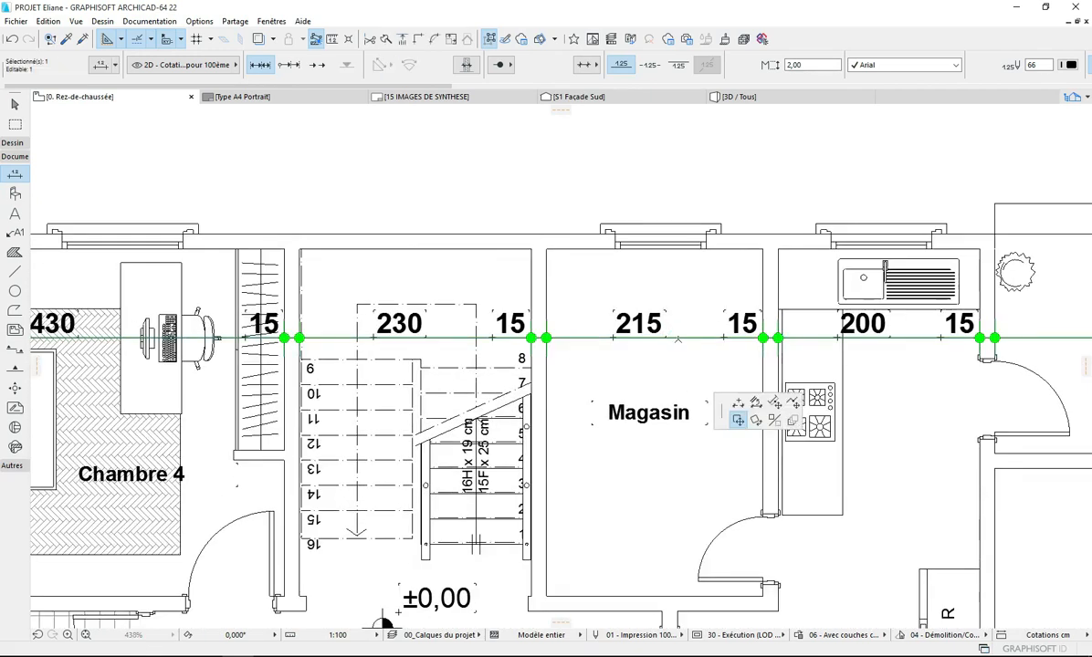
{"action": "left_click", "coordinate": [675, 339]}
{"action": "left_click", "coordinate": [679, 371]}
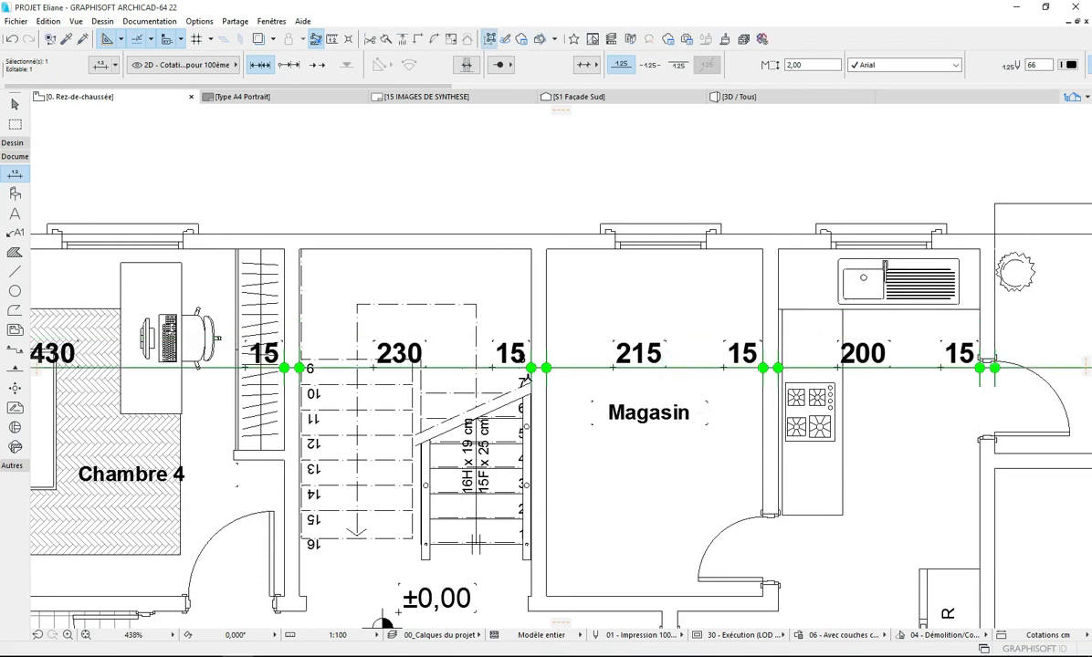
Step: Set the text height of the horizontal interior dimension chain to 1,5 mm
{"action": "scroll", "coordinate": [675, 365], "scroll_direction": "down", "scroll_amount": 5}
{"action": "scroll", "coordinate": [664, 362], "scroll_direction": "up", "scroll_amount": 3}
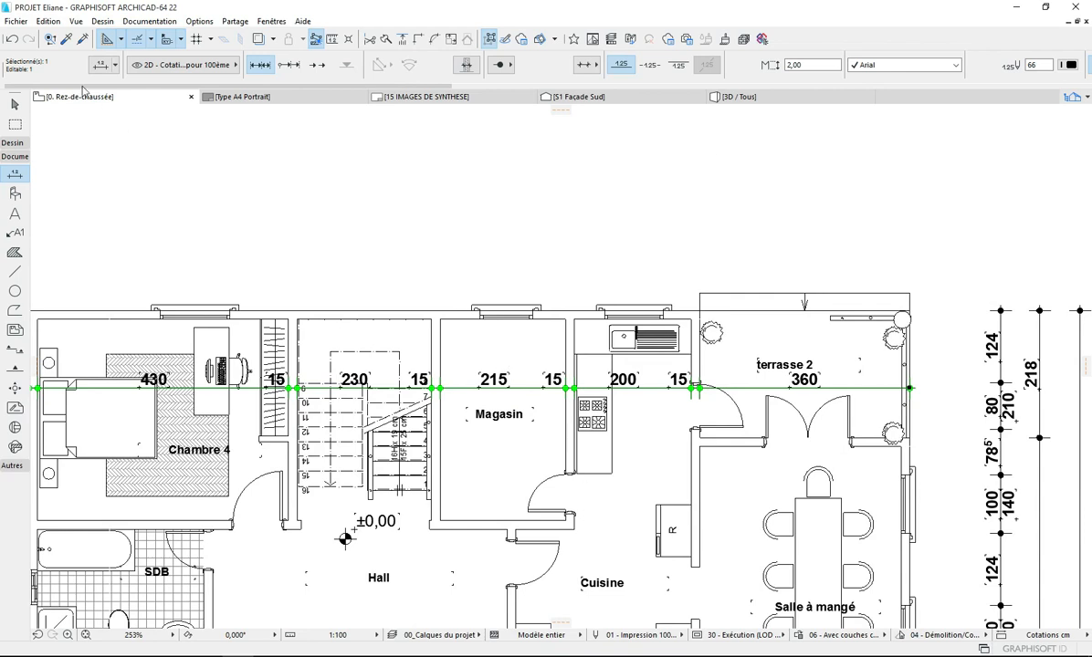
{"action": "left_click", "coordinate": [101, 65]}
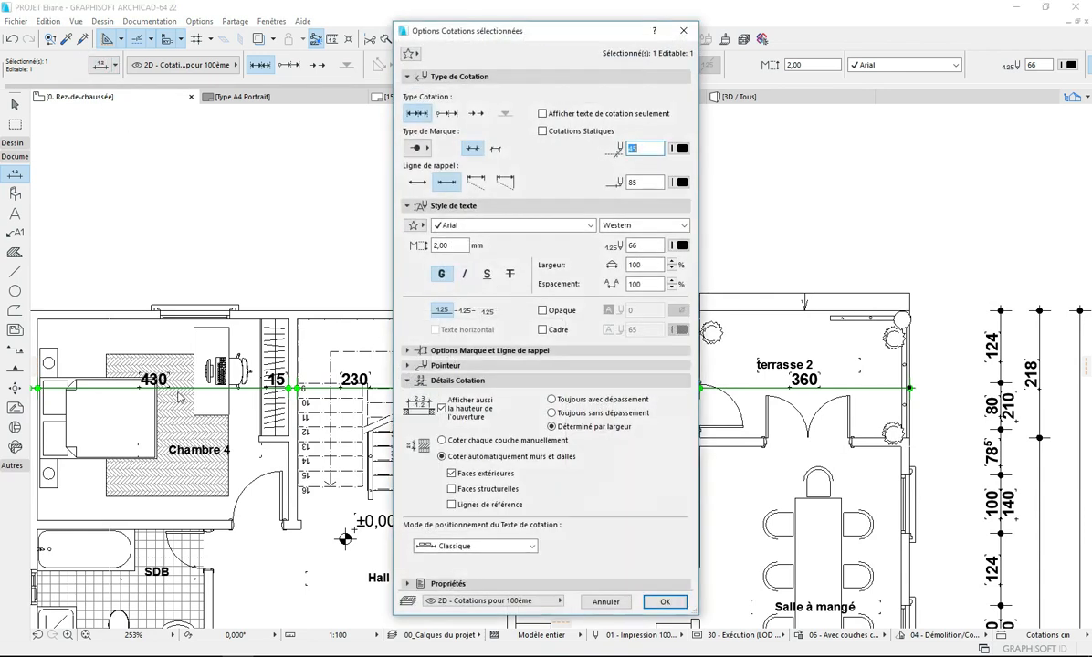
{"action": "double_click", "coordinate": [454, 246]}
{"action": "type", "text": "1,5"}
{"action": "left_click", "coordinate": [666, 601]}
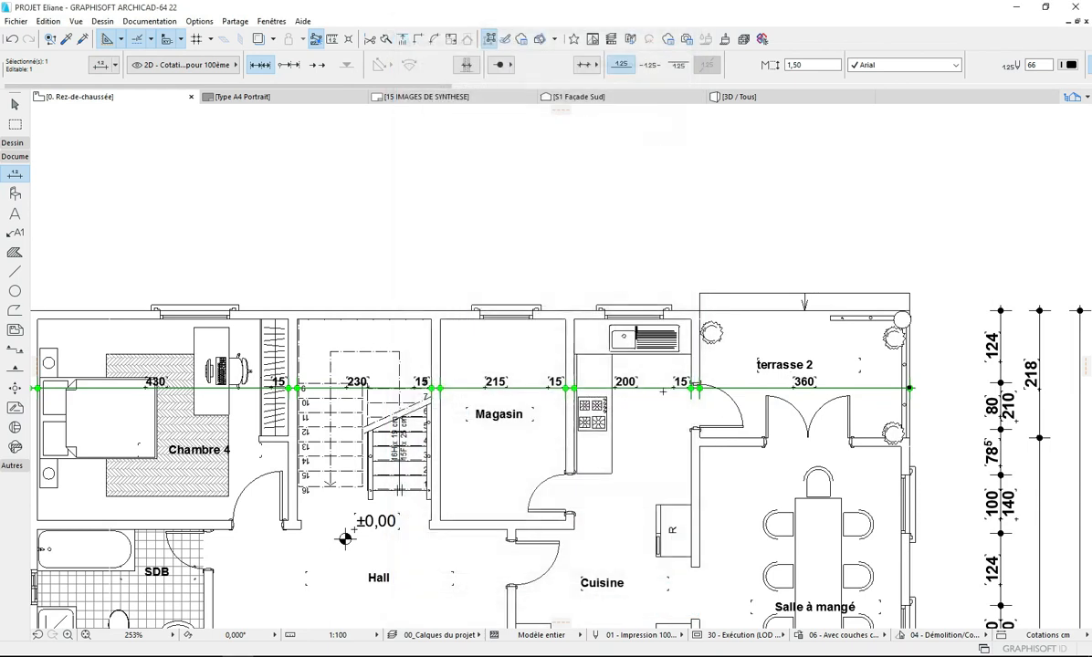
Step: Remove the bold style from the text of the horizontal interior dimension chain
{"action": "scroll", "coordinate": [637, 433], "scroll_direction": "up", "scroll_amount": 3}
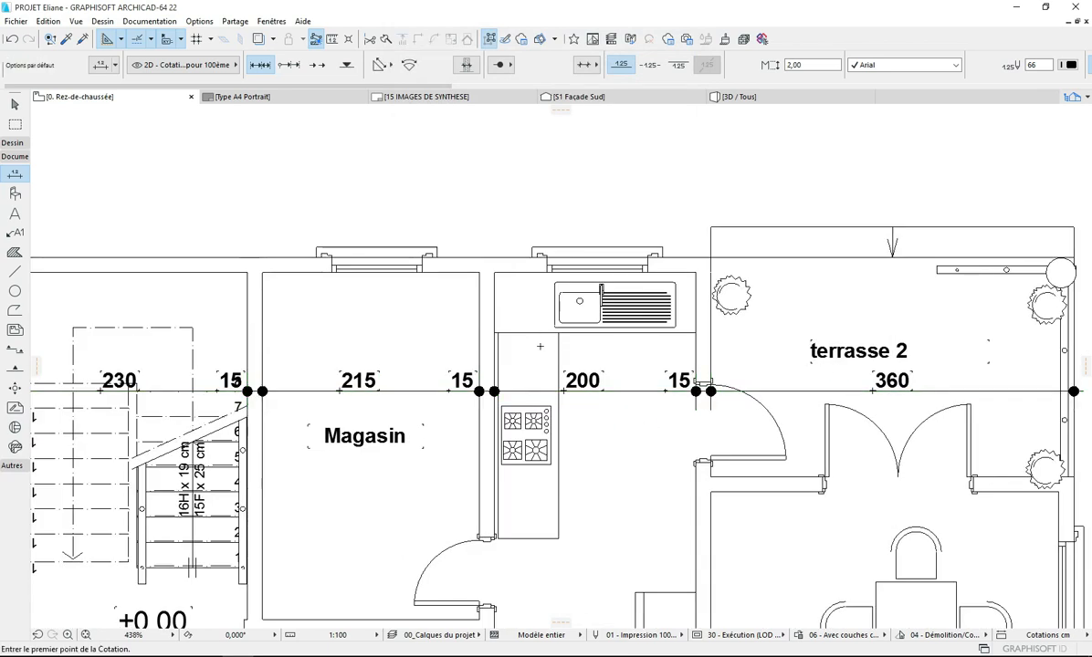
{"action": "scroll", "coordinate": [553, 341], "scroll_direction": "down", "scroll_amount": 4}
{"action": "scroll", "coordinate": [551, 355], "scroll_direction": "up", "scroll_amount": 5}
{"action": "scroll", "coordinate": [548, 369], "scroll_direction": "down", "scroll_amount": 4}
{"action": "scroll", "coordinate": [545, 387], "scroll_direction": "up", "scroll_amount": 4}
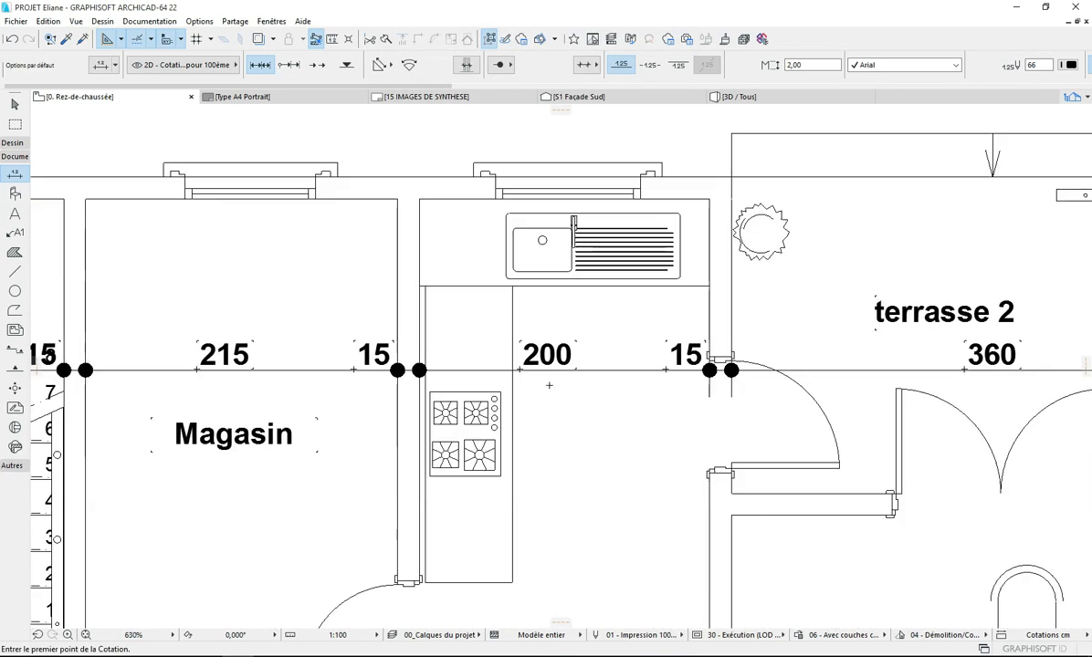
{"action": "left_click", "coordinate": [609, 370], "text": "shift"}
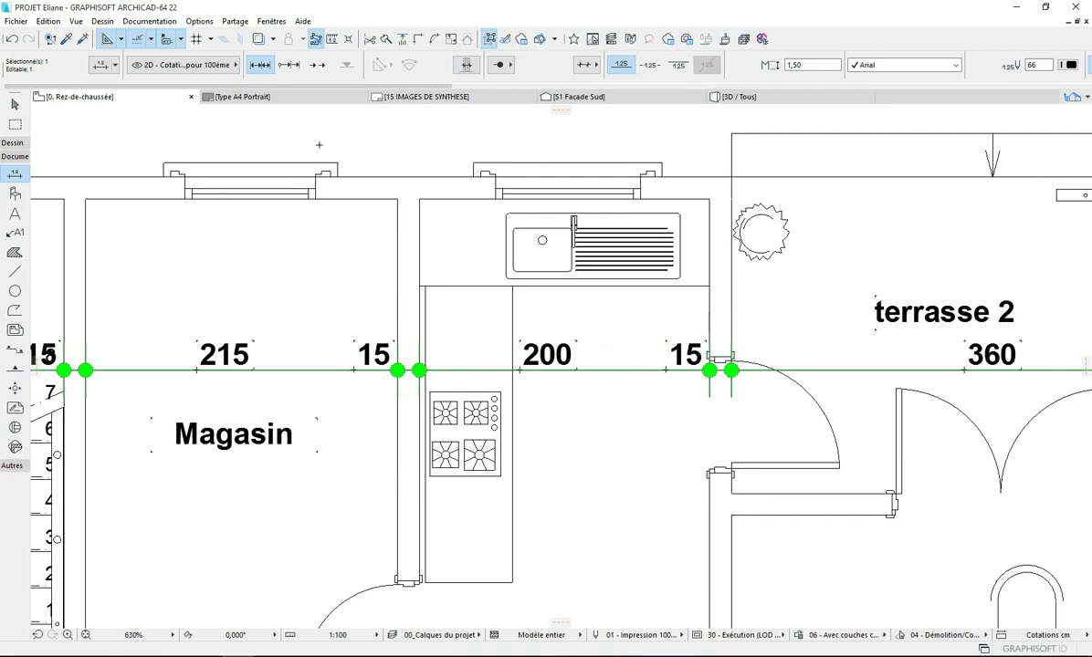
{"action": "left_click", "coordinate": [101, 65]}
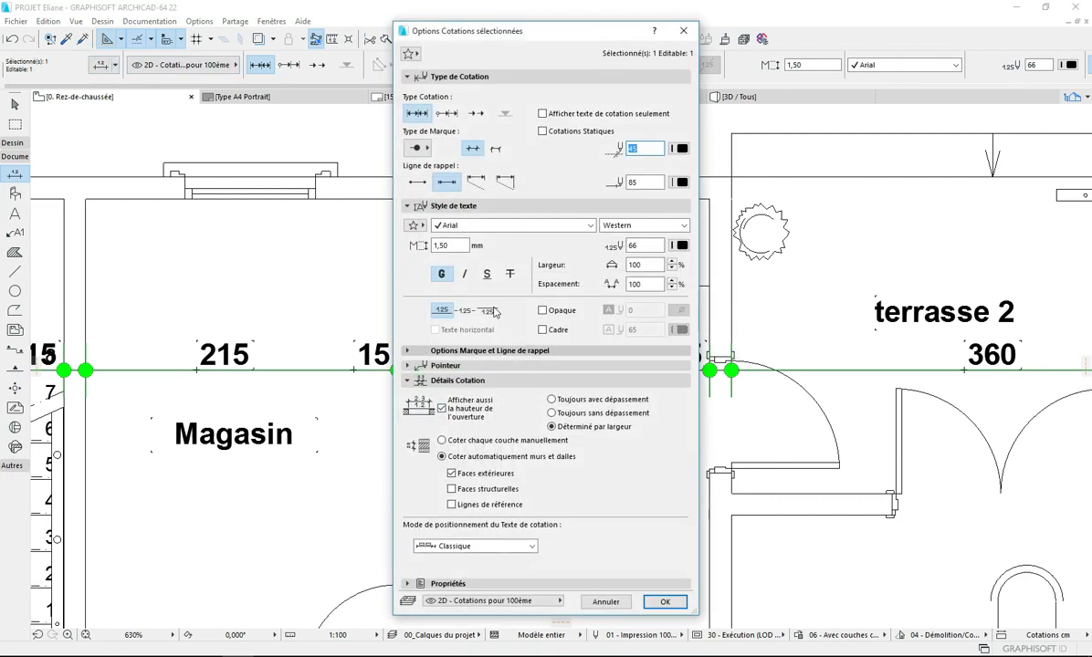
{"action": "left_click", "coordinate": [441, 275]}
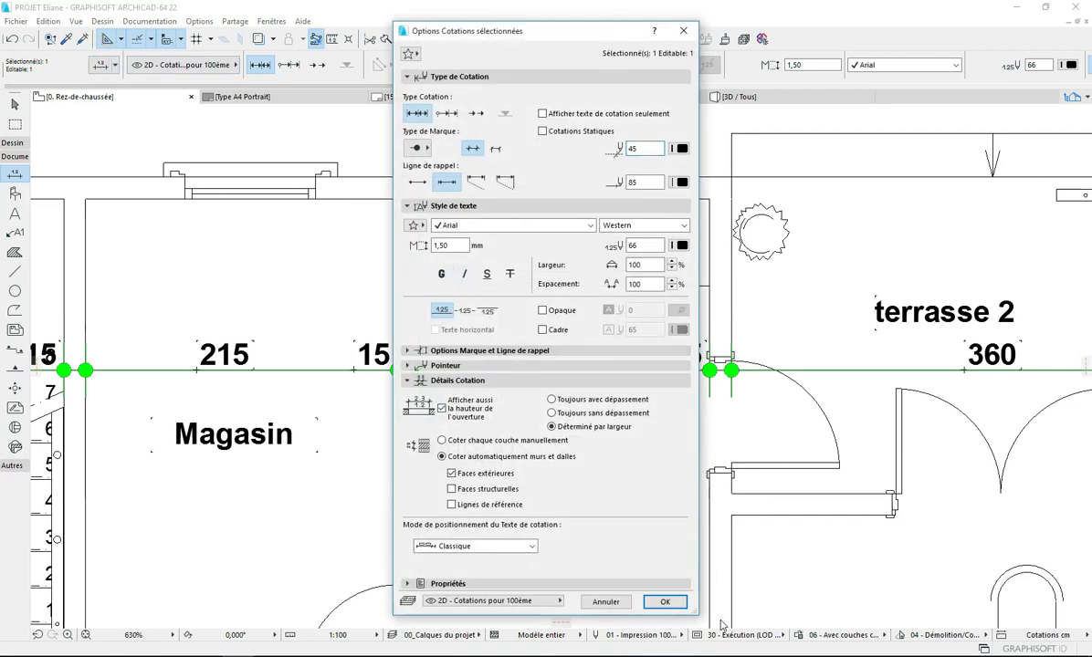
{"action": "left_click", "coordinate": [665, 601]}
{"action": "key", "text": "Escape"}
{"action": "scroll", "coordinate": [548, 338], "scroll_direction": "up", "scroll_amount": 4}
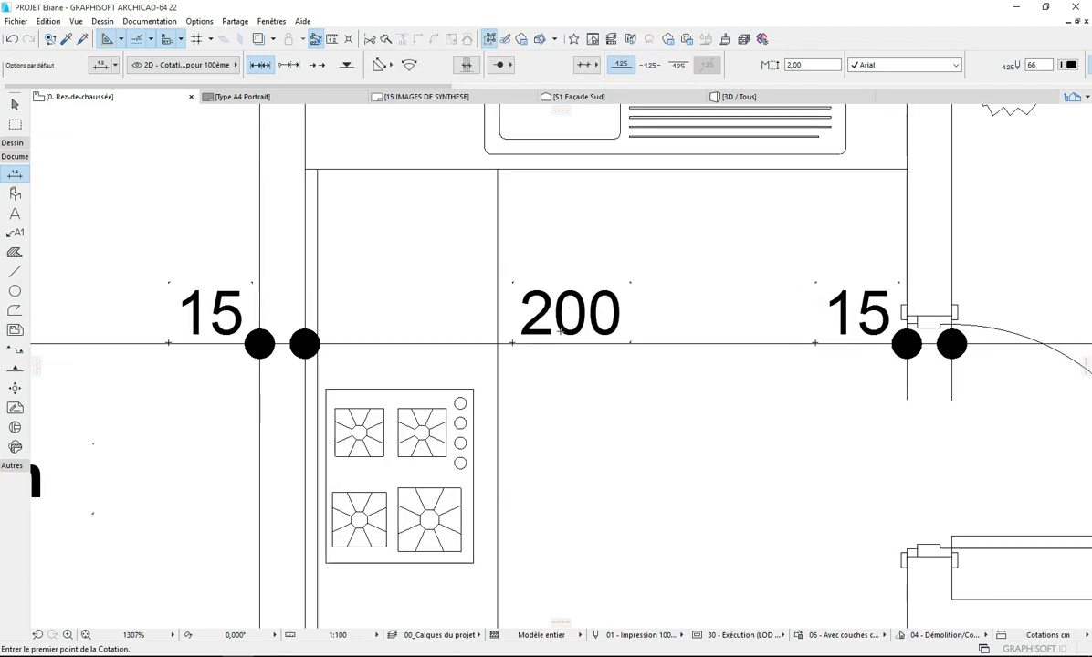
Step: Examine the whole ground-floor plan, checking the legibility of the interior dimension chain and the layout of the exterior chains
{"action": "scroll", "coordinate": [554, 326], "scroll_direction": "down", "scroll_amount": 12}
{"action": "scroll", "coordinate": [601, 331], "scroll_direction": "up", "scroll_amount": 5}
{"action": "scroll", "coordinate": [601, 331], "scroll_direction": "down", "scroll_amount": 3}
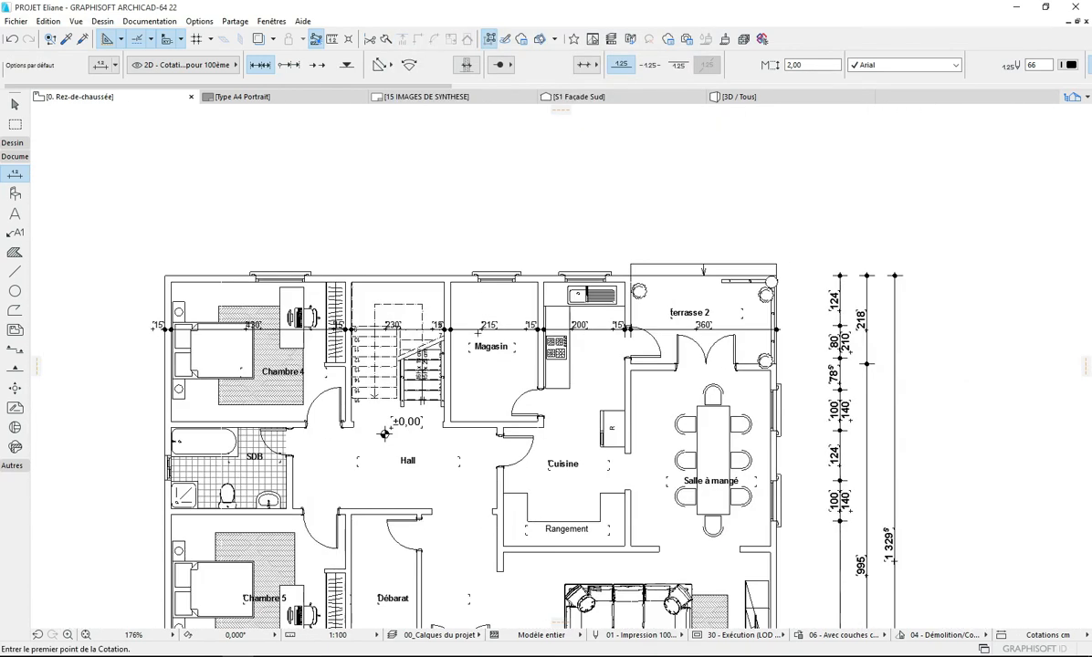
{"action": "scroll", "coordinate": [509, 295], "scroll_direction": "down", "scroll_amount": 3}
{"action": "scroll", "coordinate": [707, 414], "scroll_direction": "up", "scroll_amount": 2}
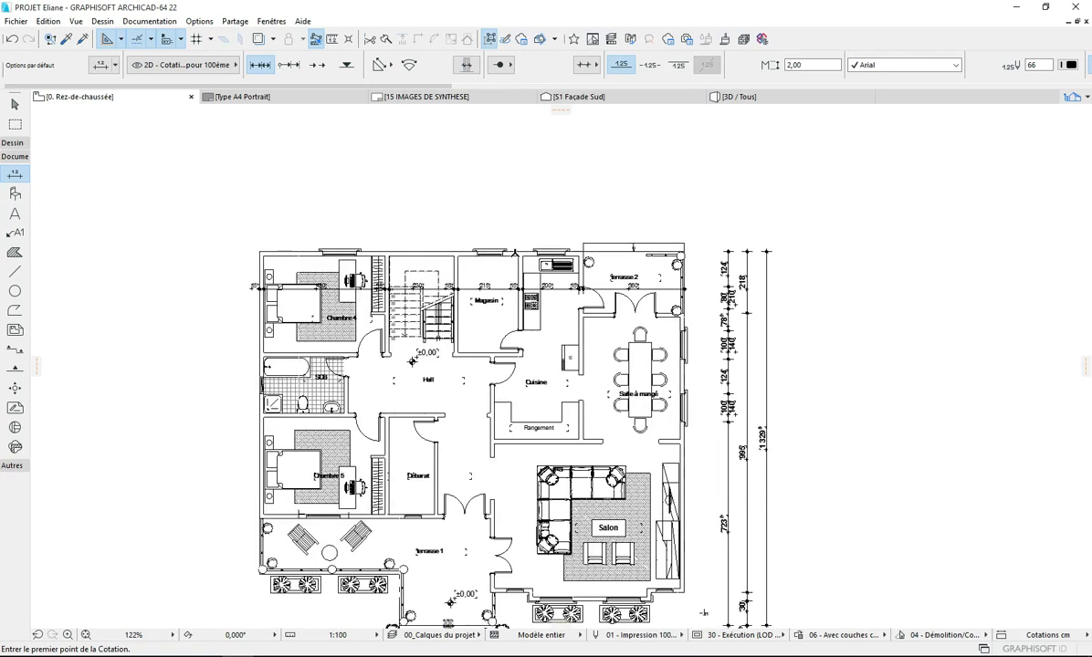
{"action": "scroll", "coordinate": [557, 475], "scroll_direction": "up", "scroll_amount": 3}
{"action": "scroll", "coordinate": [511, 383], "scroll_direction": "down", "scroll_amount": 3}
{"action": "scroll", "coordinate": [475, 274], "scroll_direction": "up", "scroll_amount": 3}
{"action": "scroll", "coordinate": [464, 219], "scroll_direction": "down", "scroll_amount": 2}
{"action": "scroll", "coordinate": [429, 365], "scroll_direction": "up", "scroll_amount": 2}
{"action": "scroll", "coordinate": [676, 482], "scroll_direction": "down", "scroll_amount": 4}
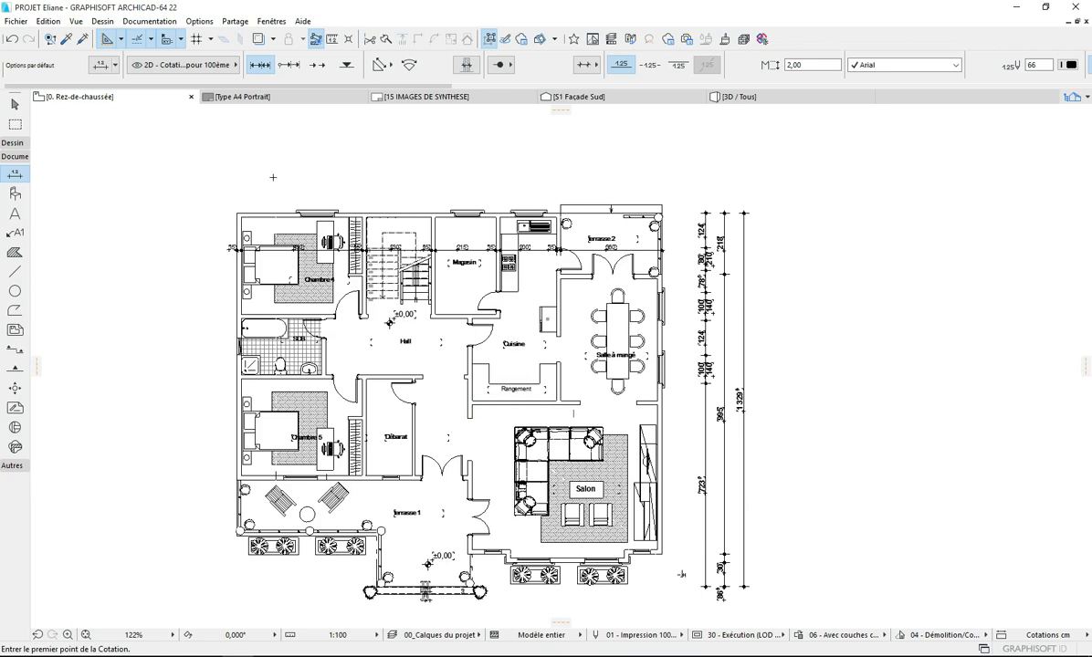
{"action": "scroll", "coordinate": [581, 207], "scroll_direction": "down", "scroll_amount": 2}
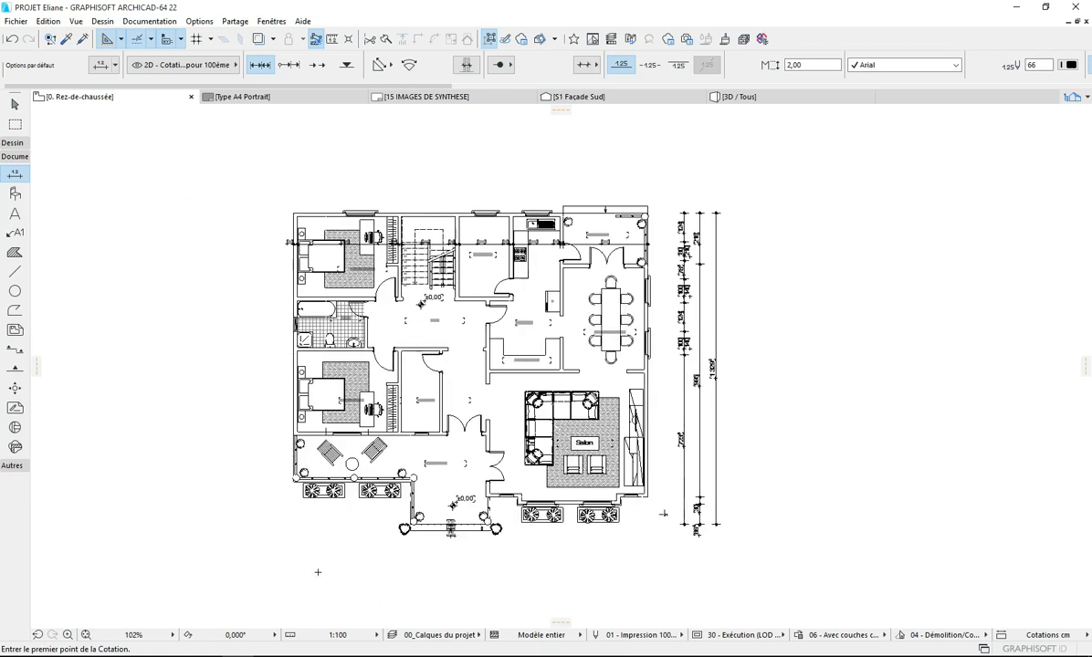
{"action": "scroll", "coordinate": [313, 469], "scroll_direction": "up", "scroll_amount": 2}
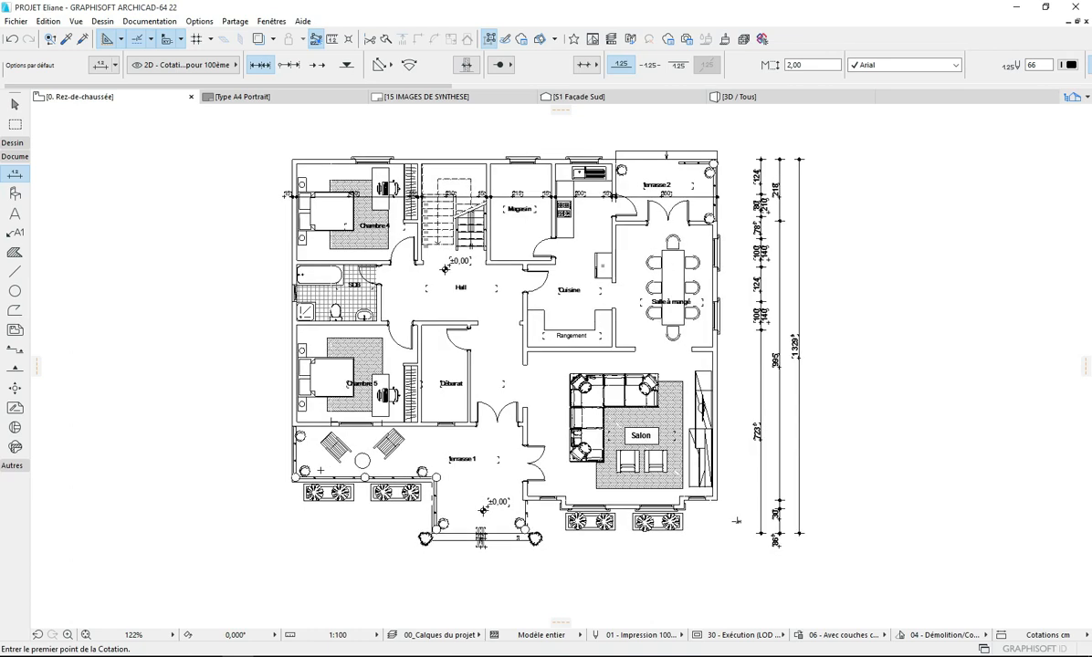